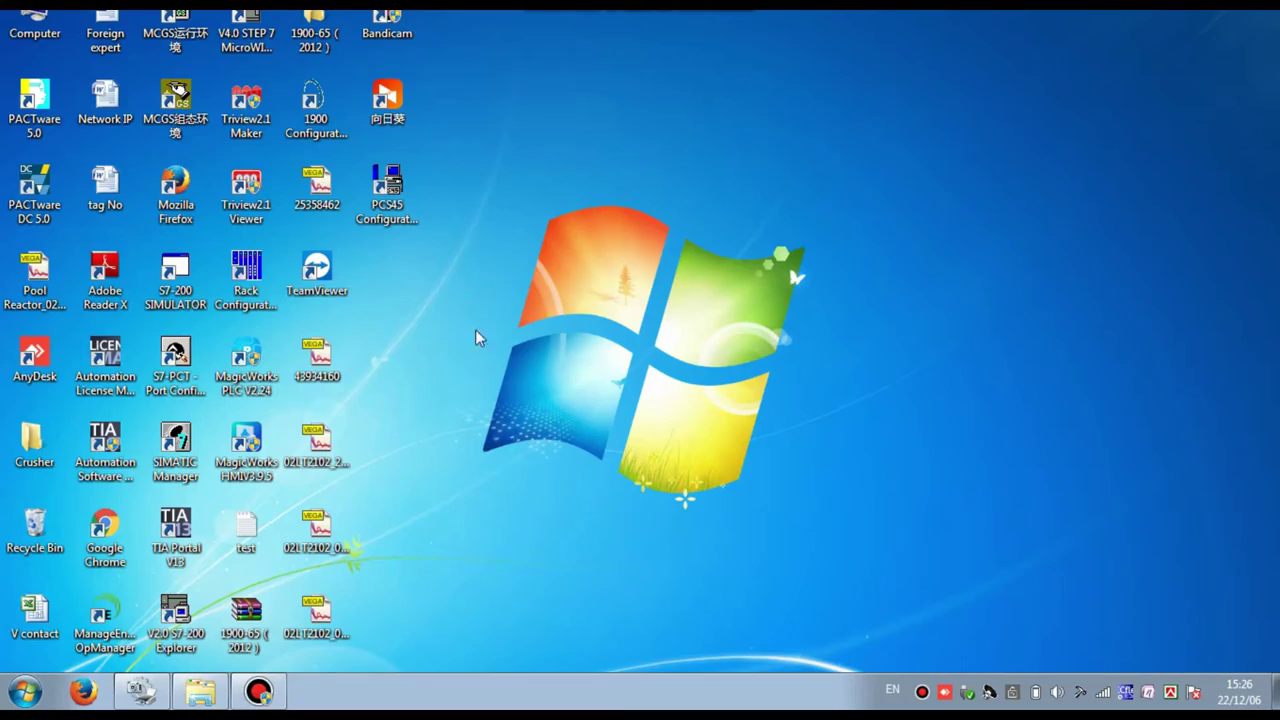
- Launch PCS45 on the PCL45USB port and unlock full access with the password
double_click(384, 193)
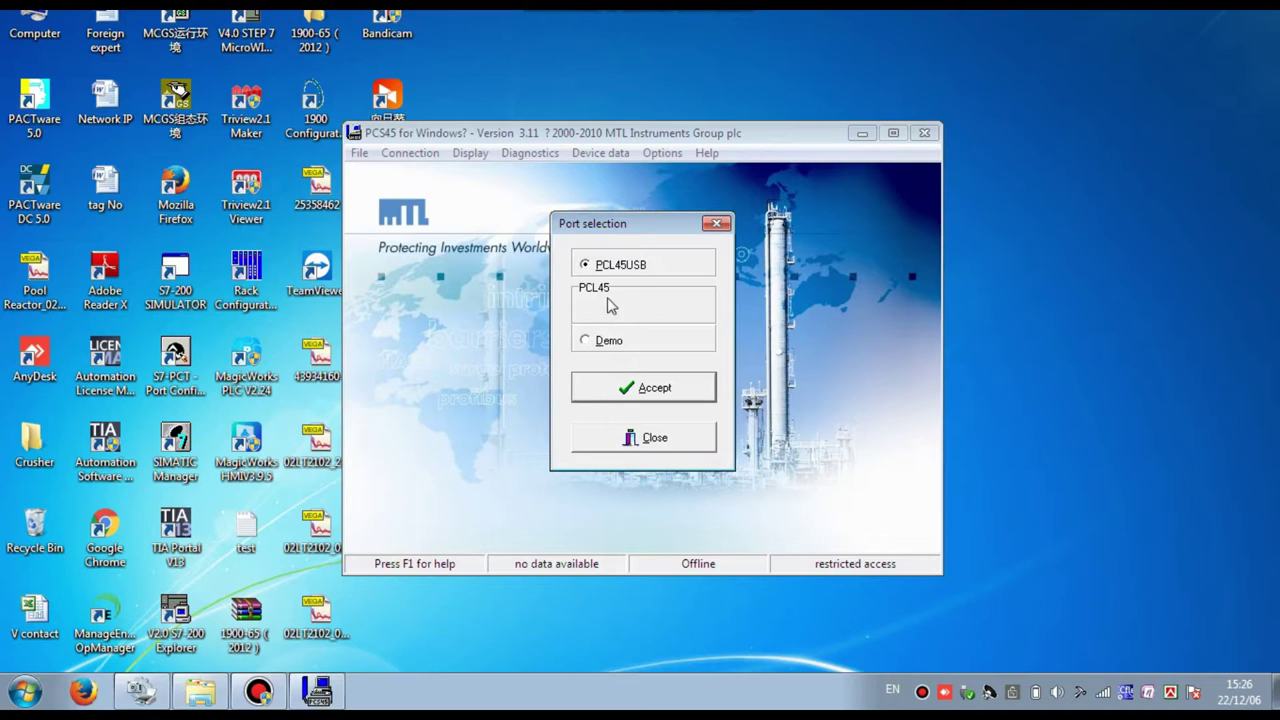
click(636, 393)
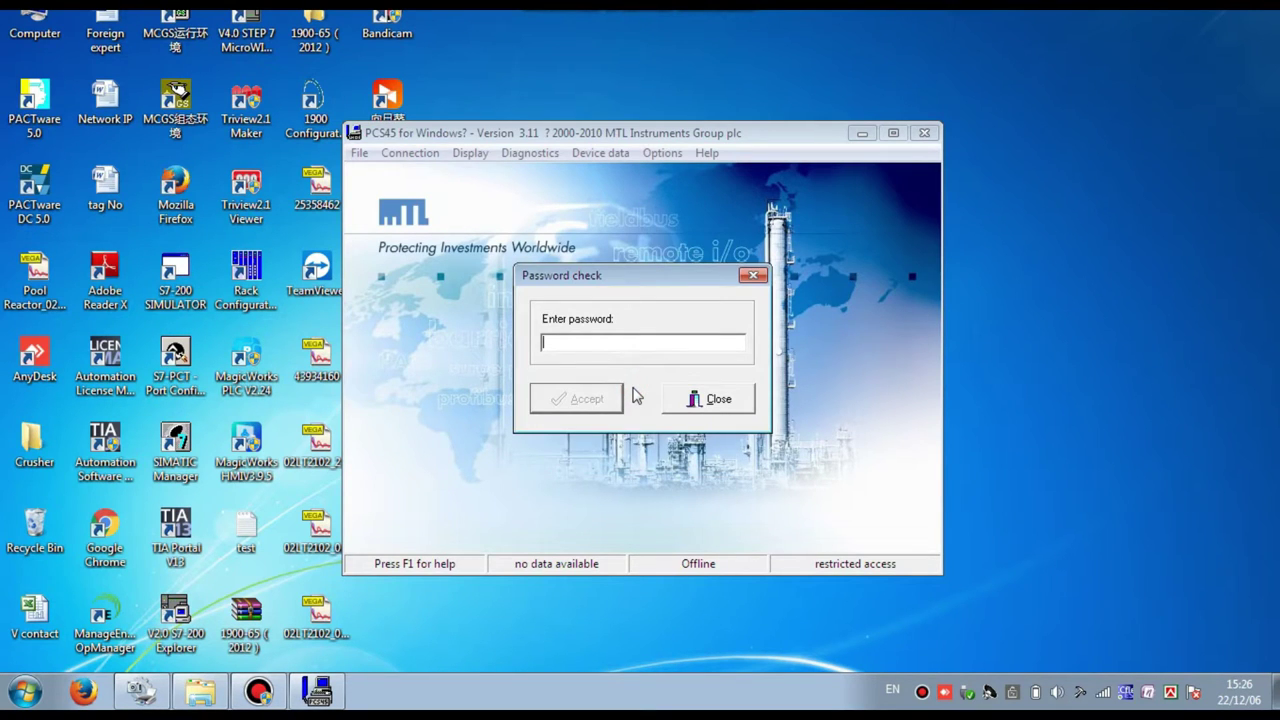
text(M)
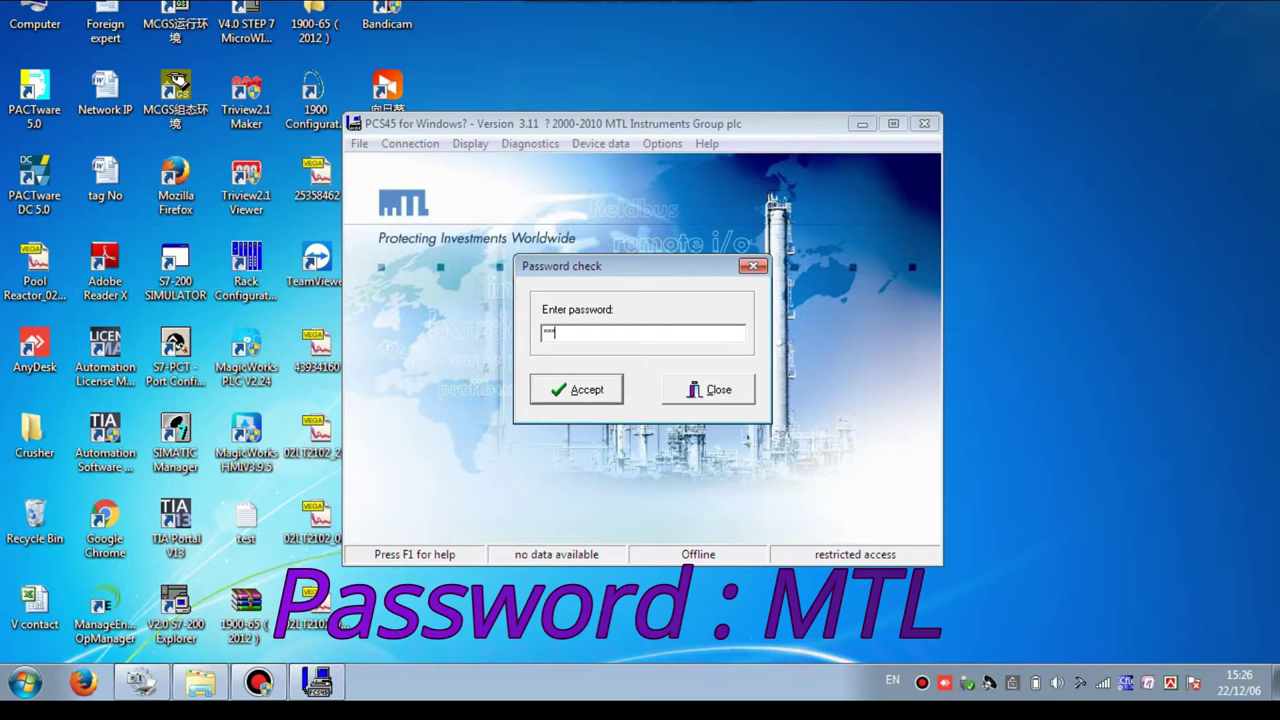
text(TL)
click(610, 393)
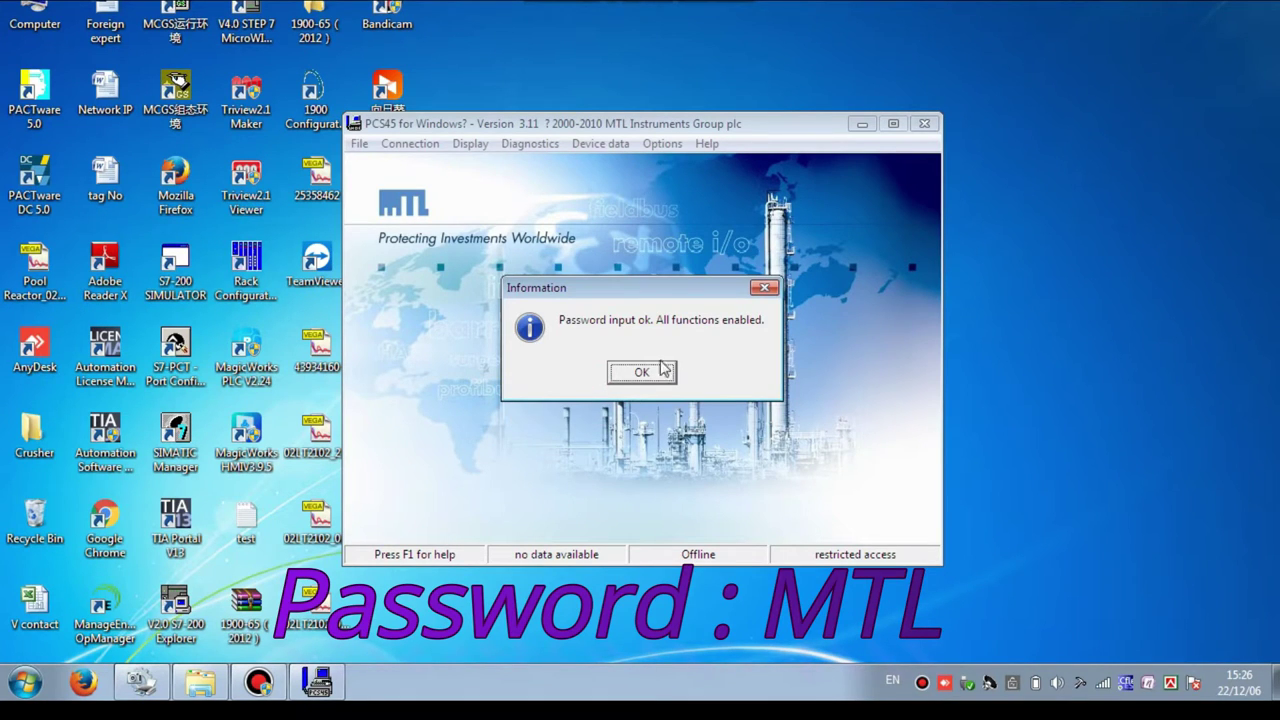
click(642, 372)
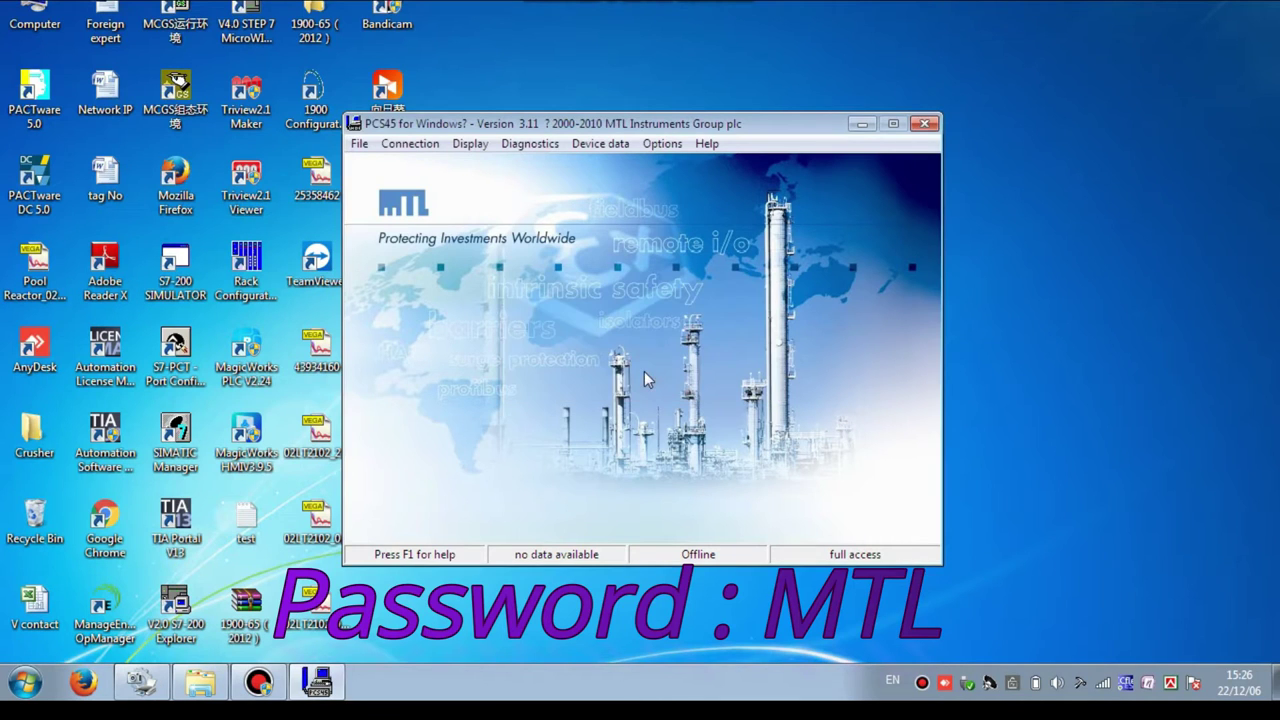
- Establish the connection to the MTL4575 and dismiss the disrupted-configuration warning
click(408, 145)
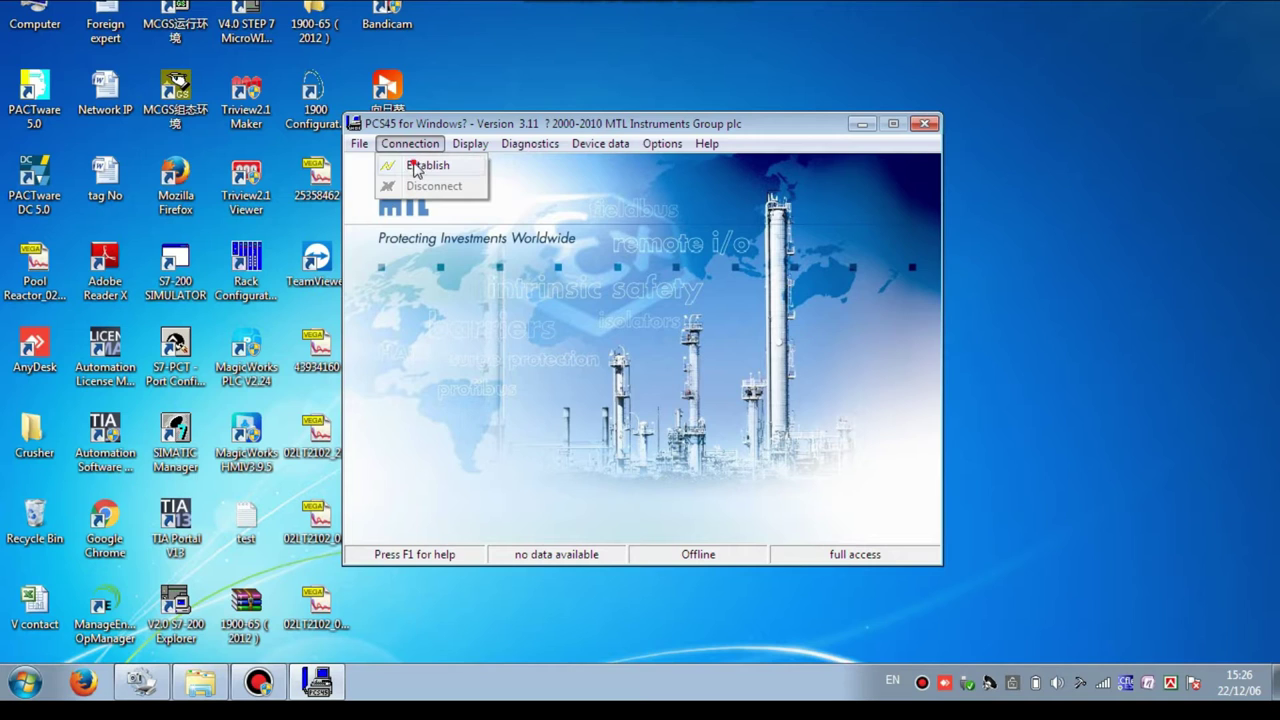
click(416, 165)
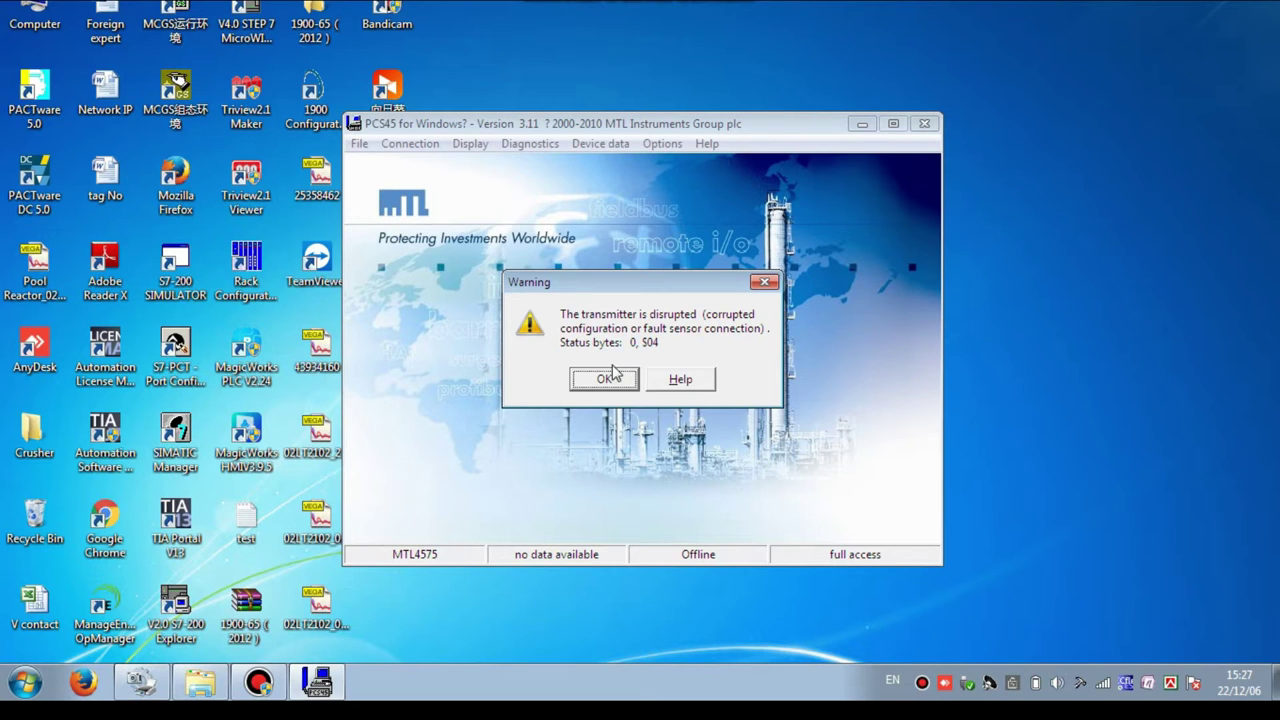
click(605, 379)
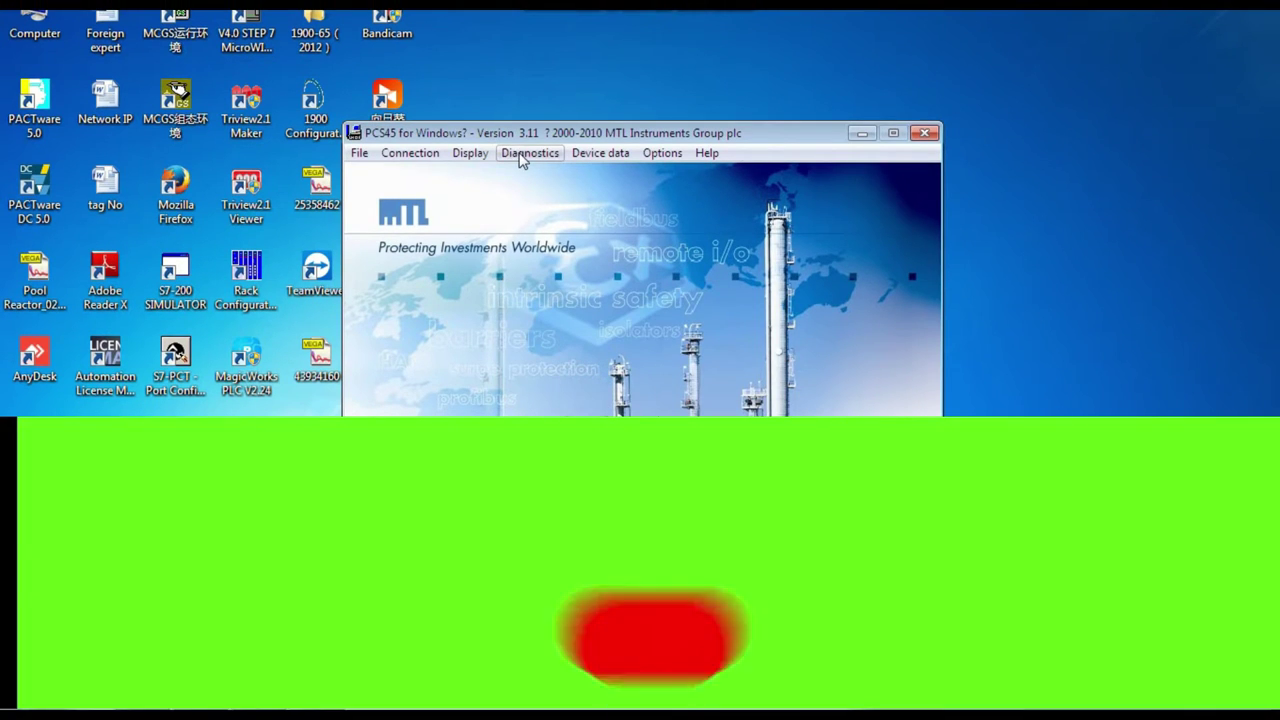
click(522, 155)
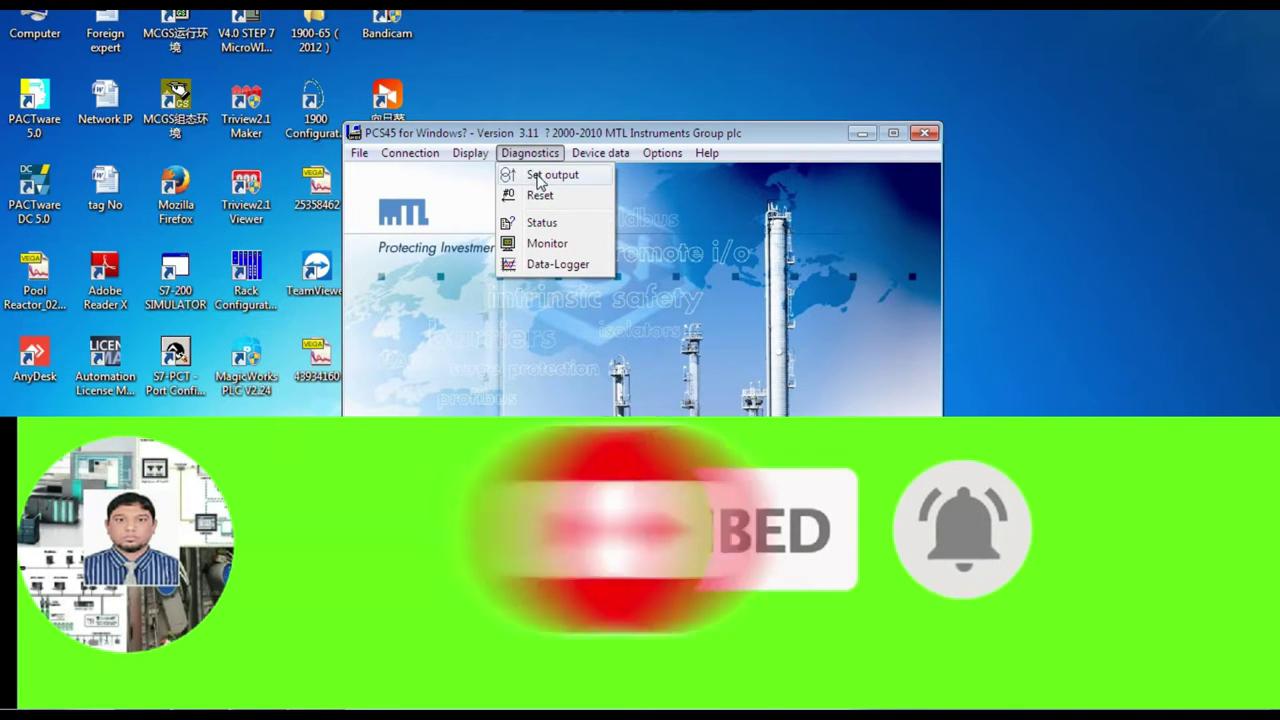
mouse_move(600, 153)
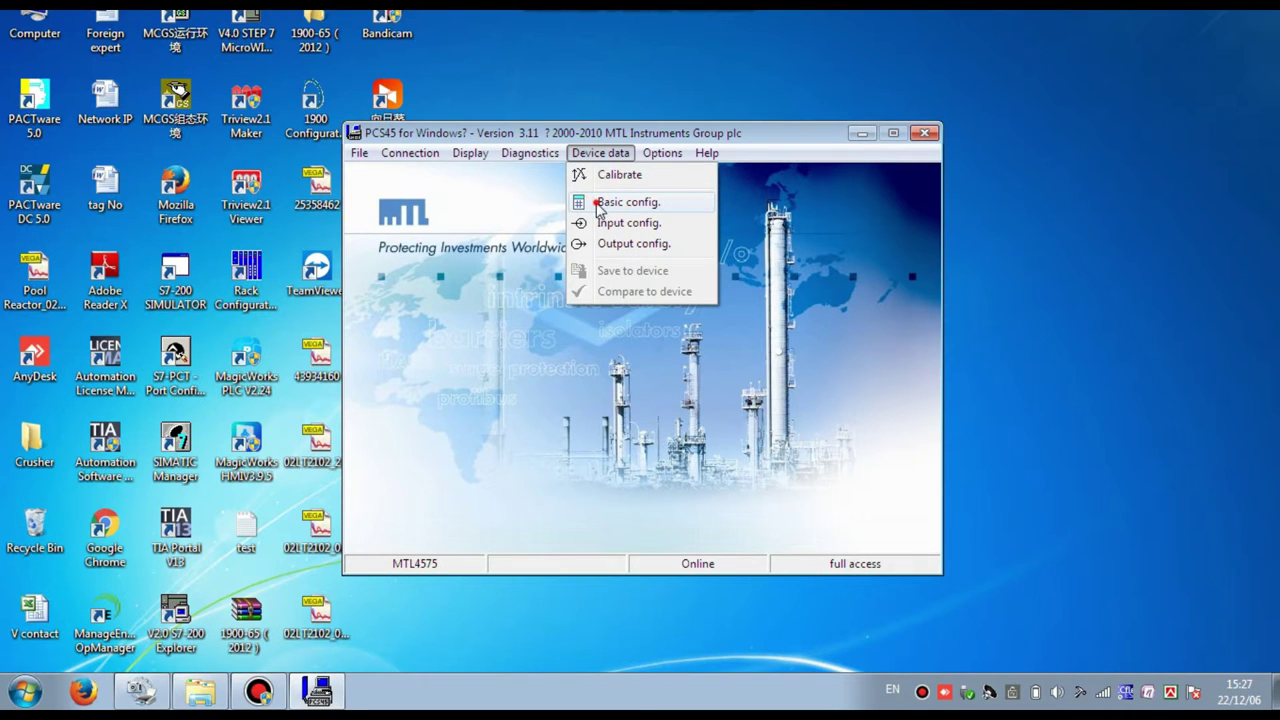
- In Basic config., pick 6 December 2014 from the date calendar and accept it
click(620, 202)
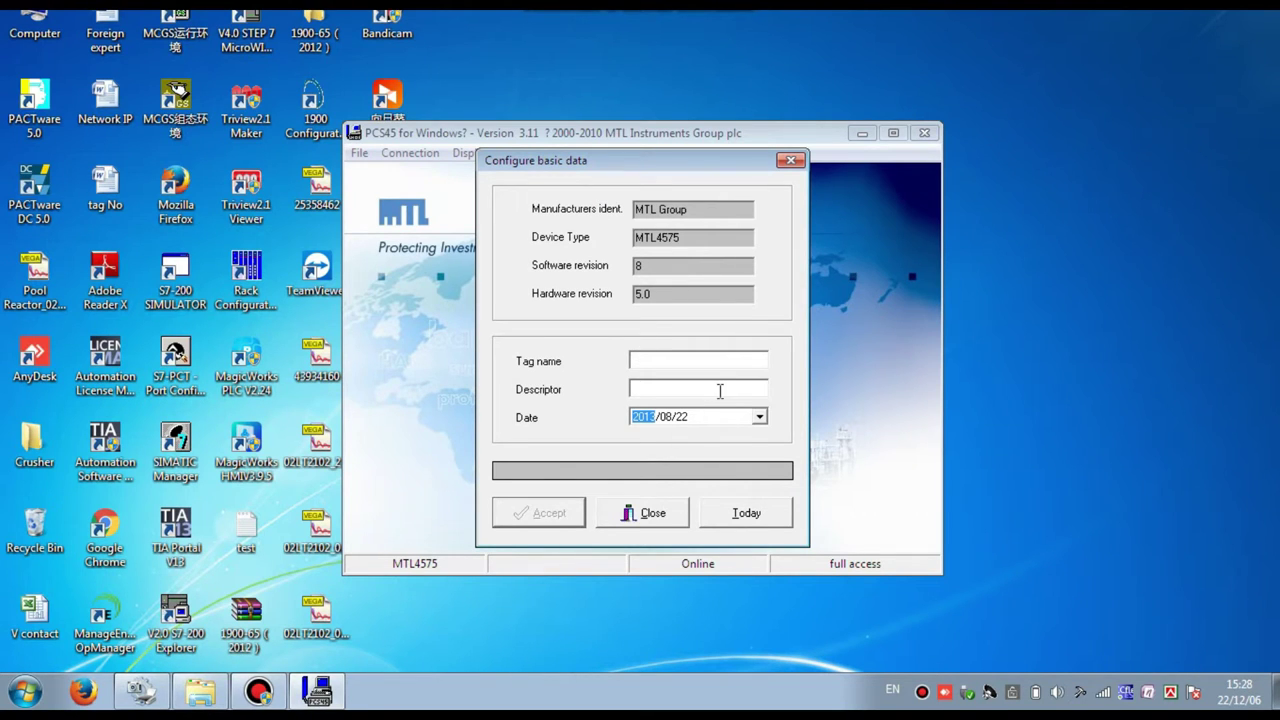
click(759, 419)
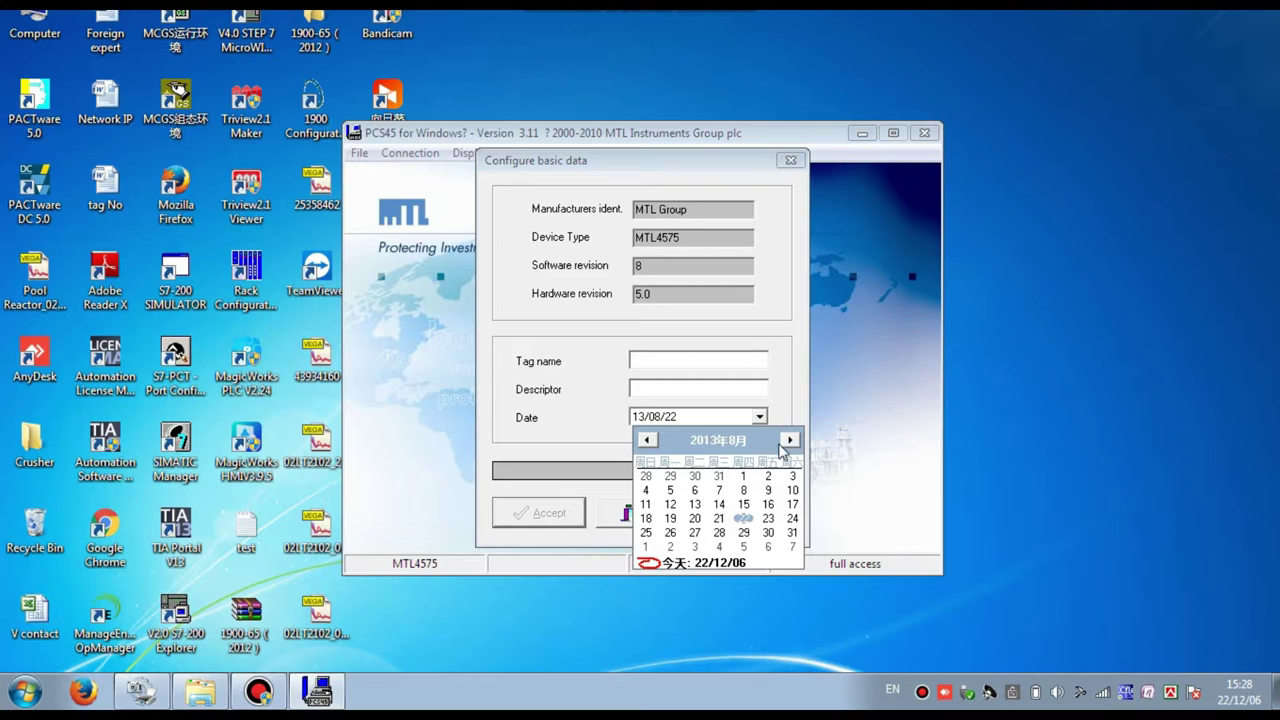
click(789, 440)
click(789, 440)
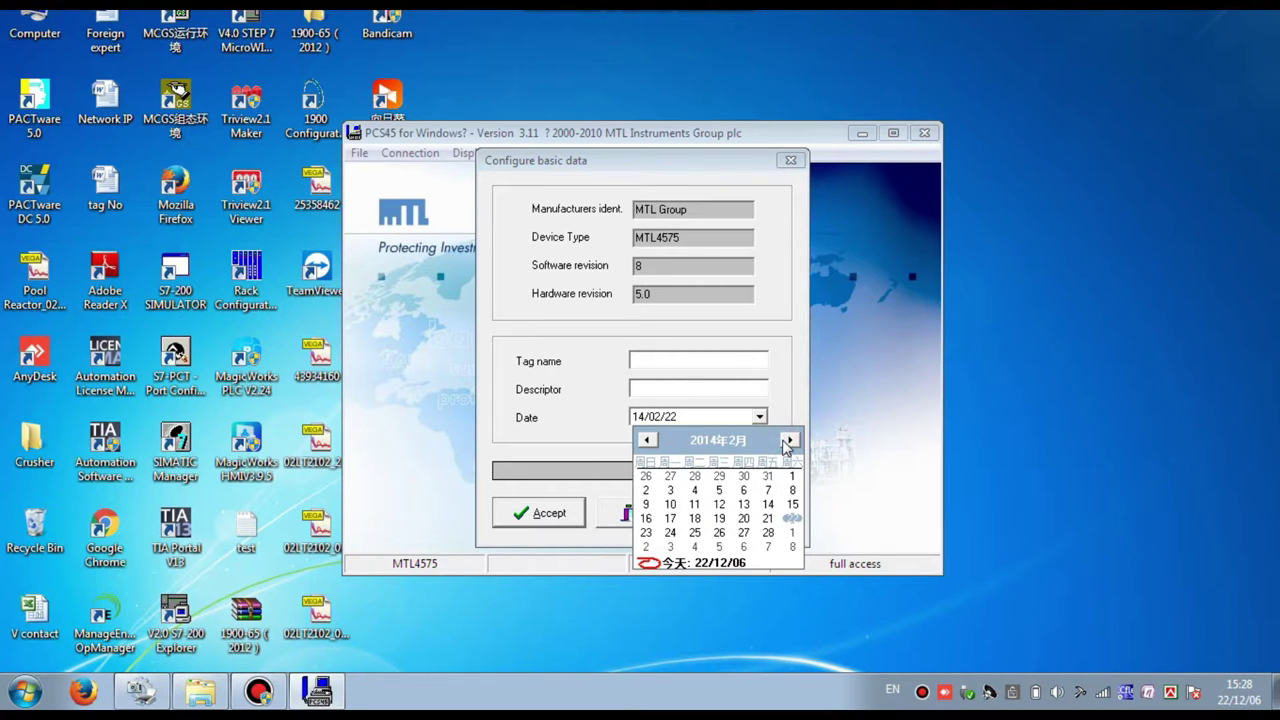
click(788, 440)
click(788, 440)
click(788, 440)
click(788, 440)
click(788, 440)
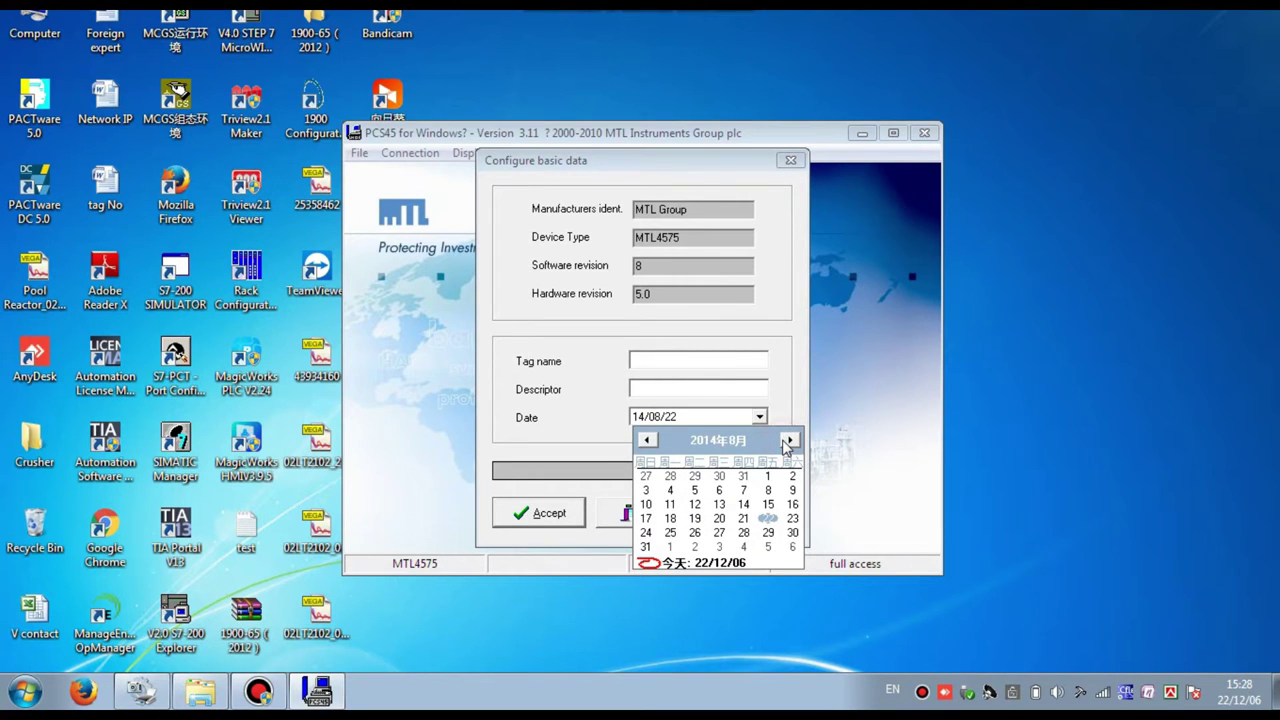
click(788, 440)
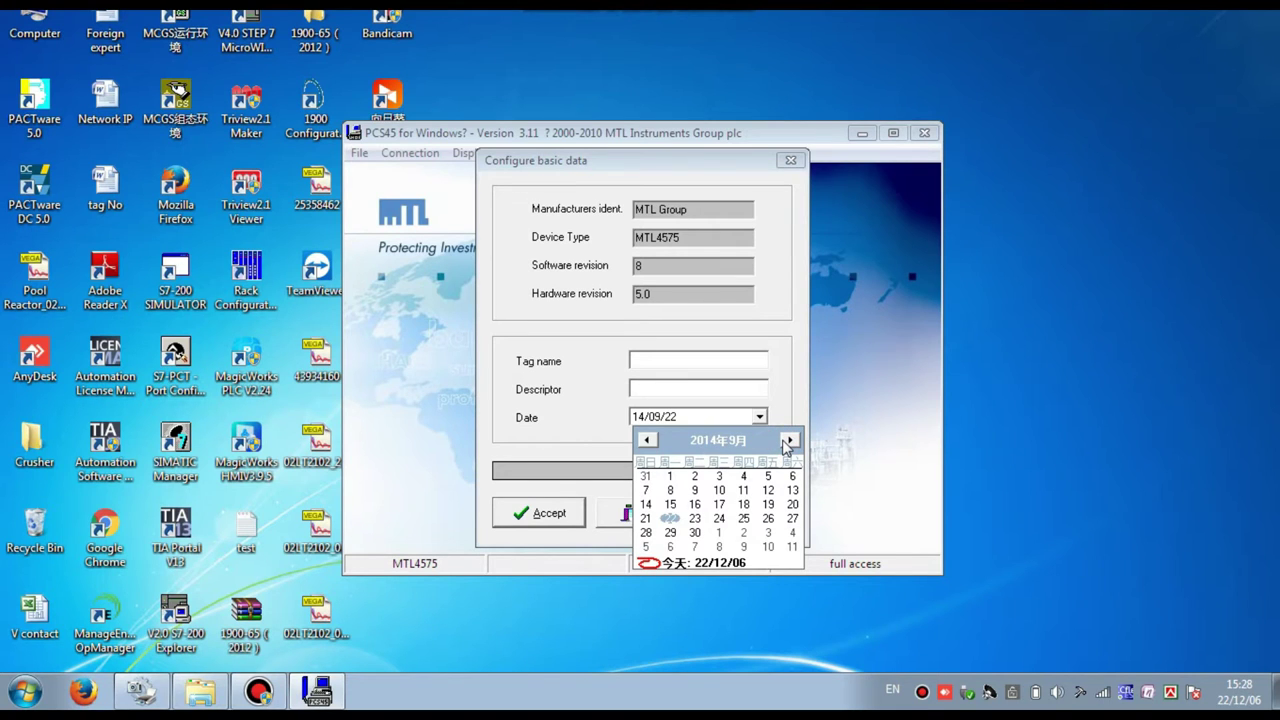
click(788, 440)
click(788, 440)
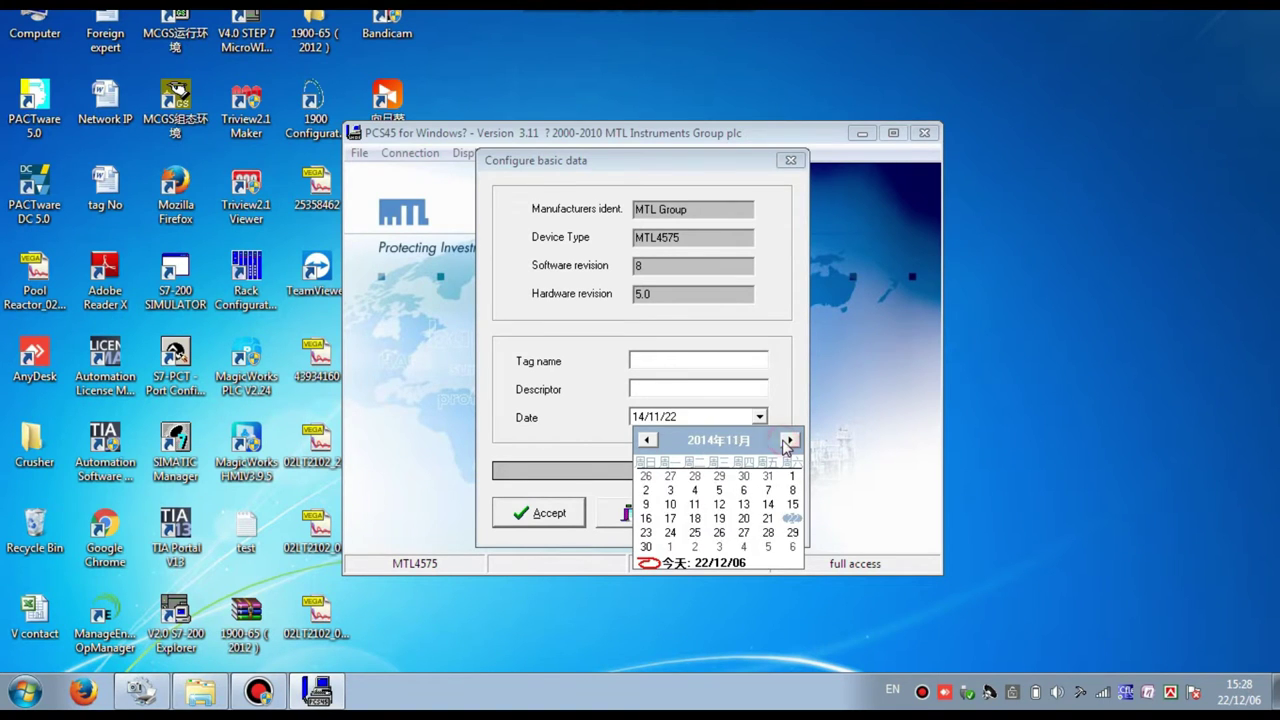
click(788, 440)
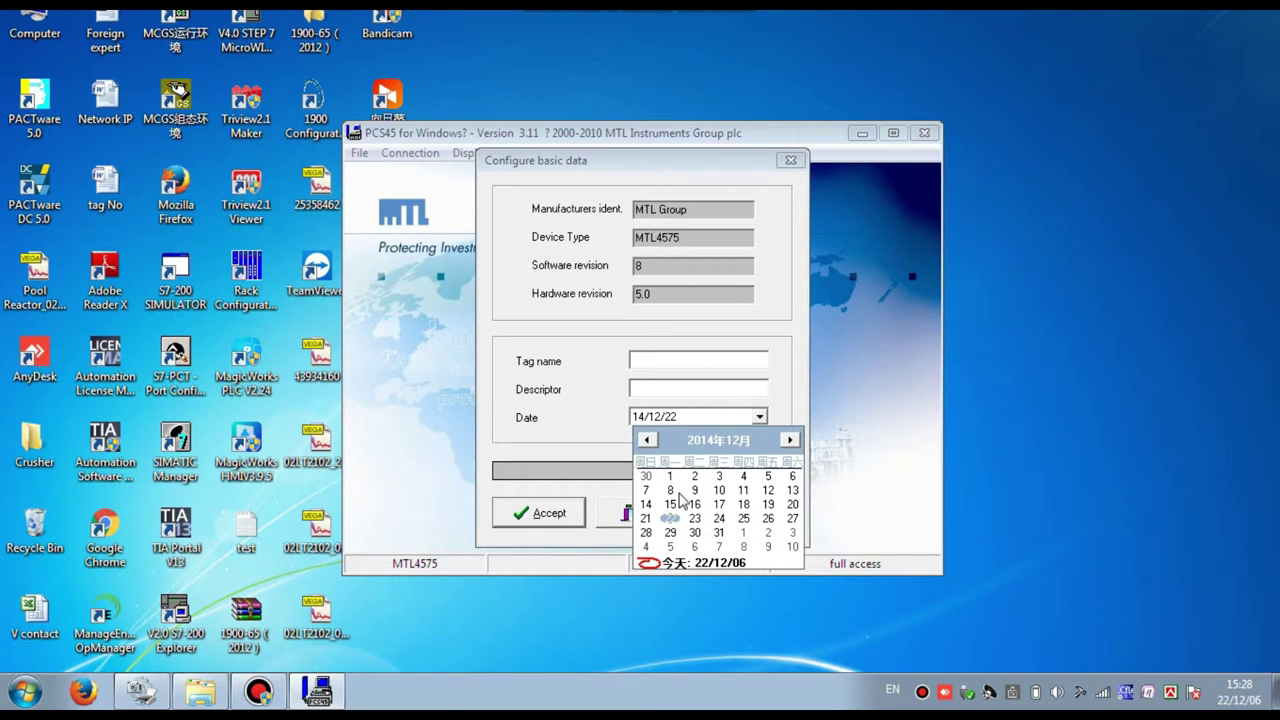
click(792, 478)
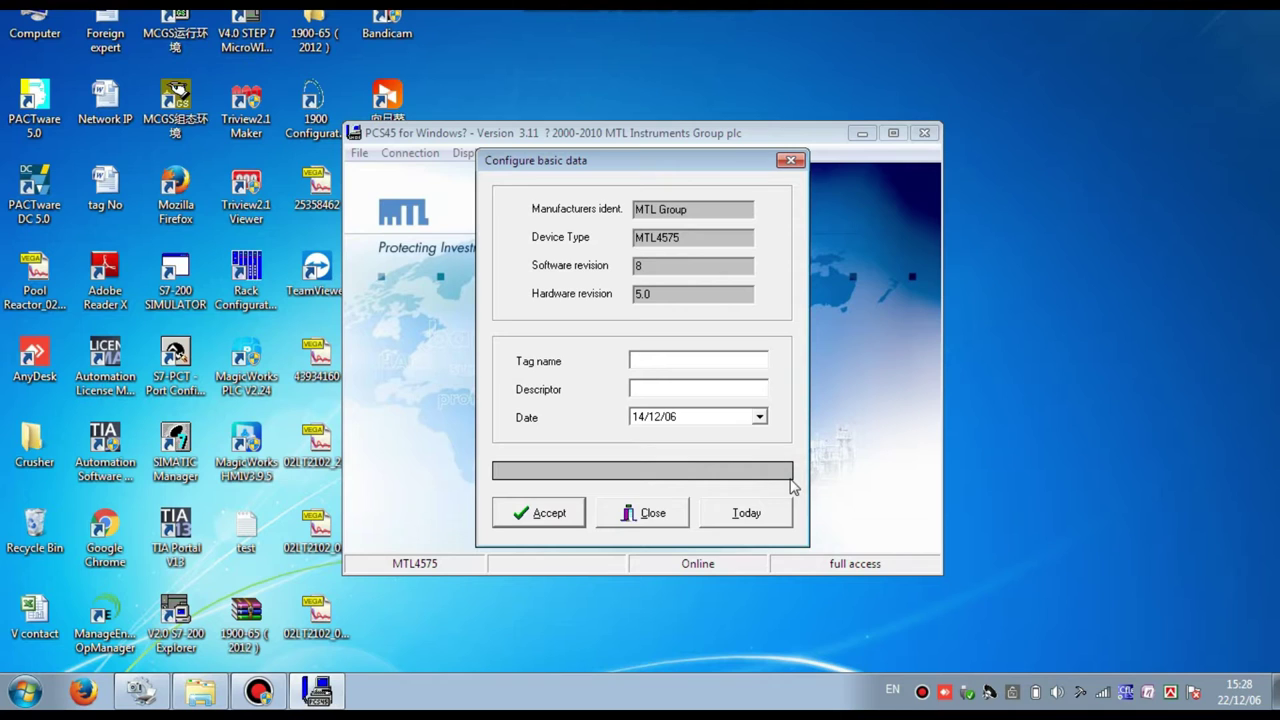
click(576, 513)
- Correct the basic-data date to 22/12/06, save it to the device, and close
click(720, 418)
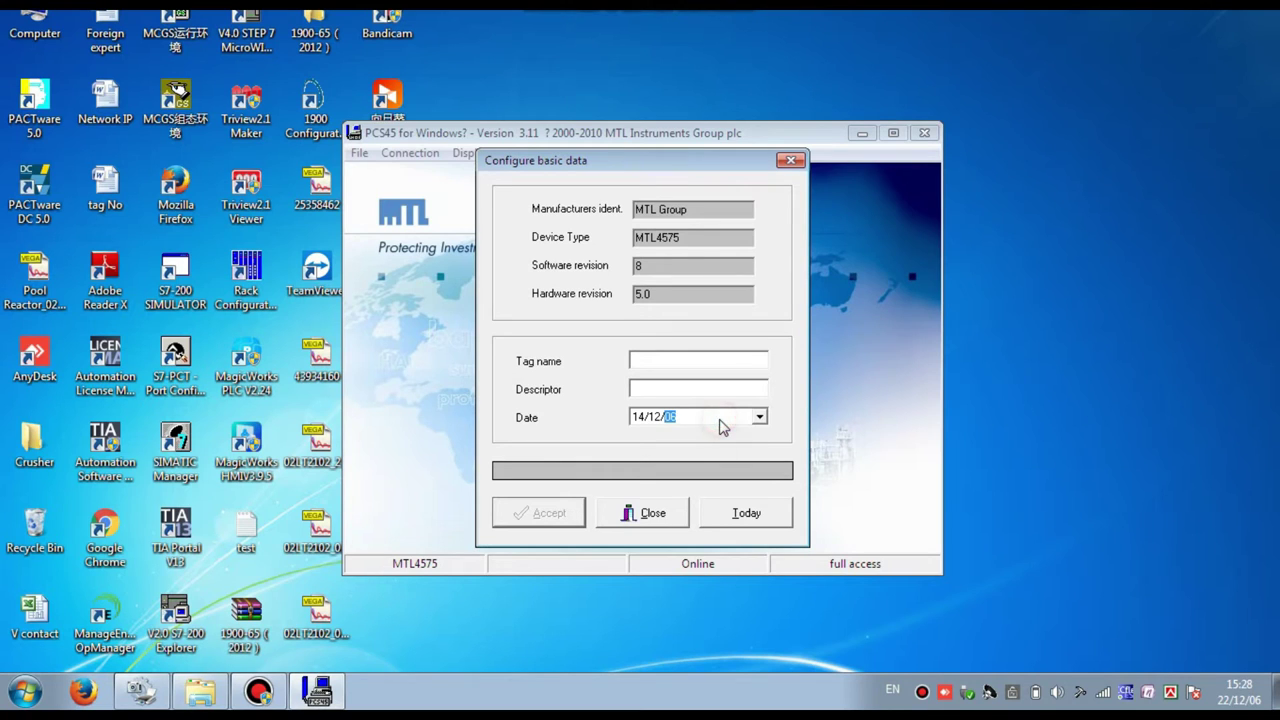
click(642, 417)
text(22/12)
click(535, 512)
click(665, 520)
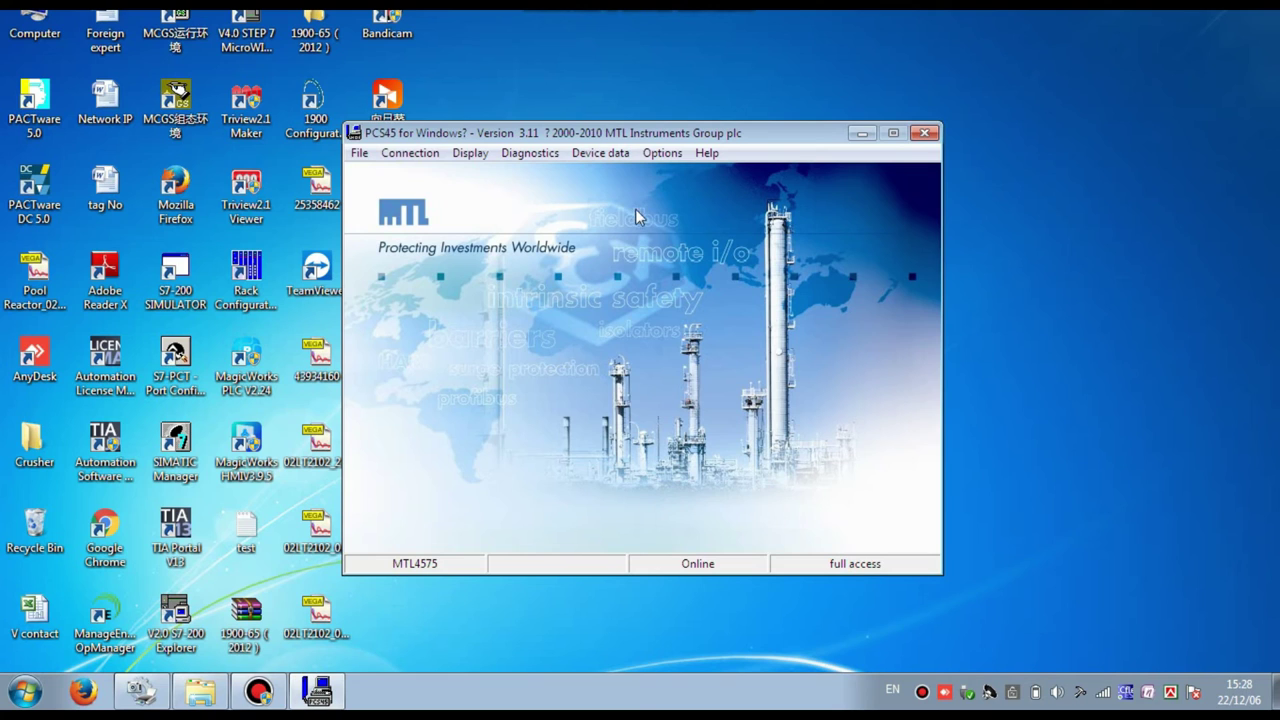
- Set the input to Pt100 RTD with 3-wire wiring and write it to the transmitter
click(605, 159)
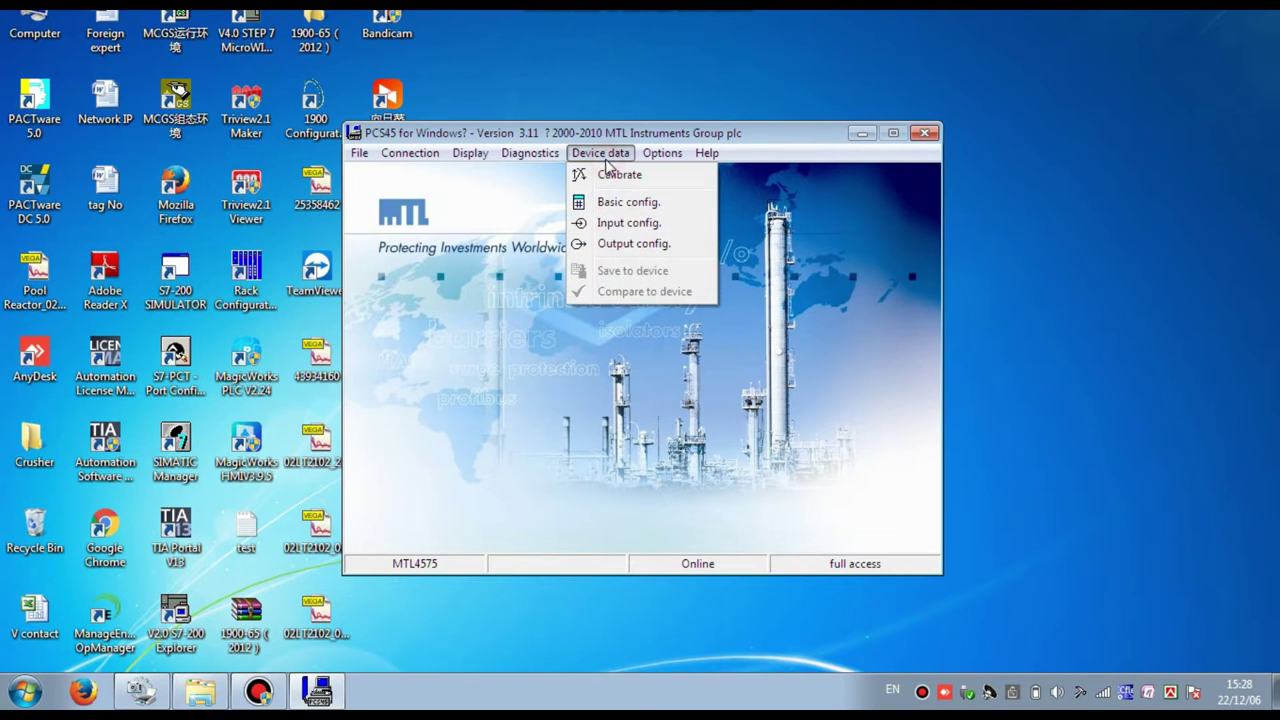
click(619, 224)
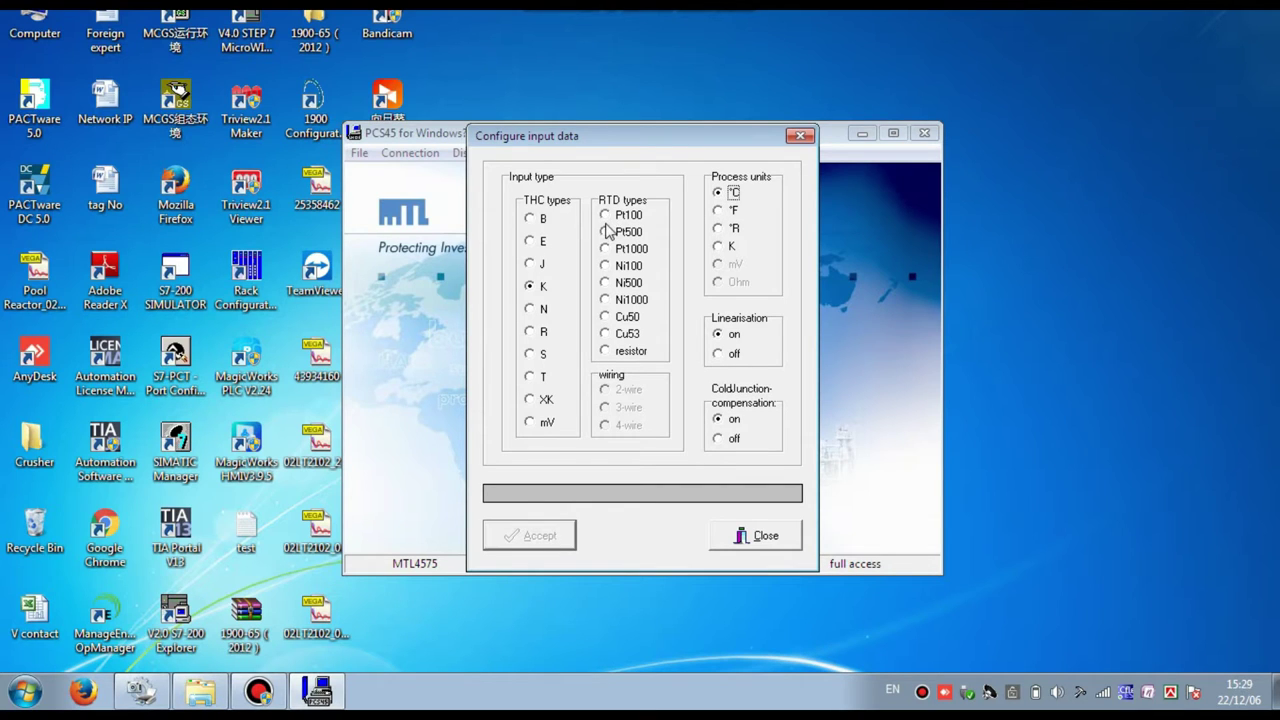
click(606, 215)
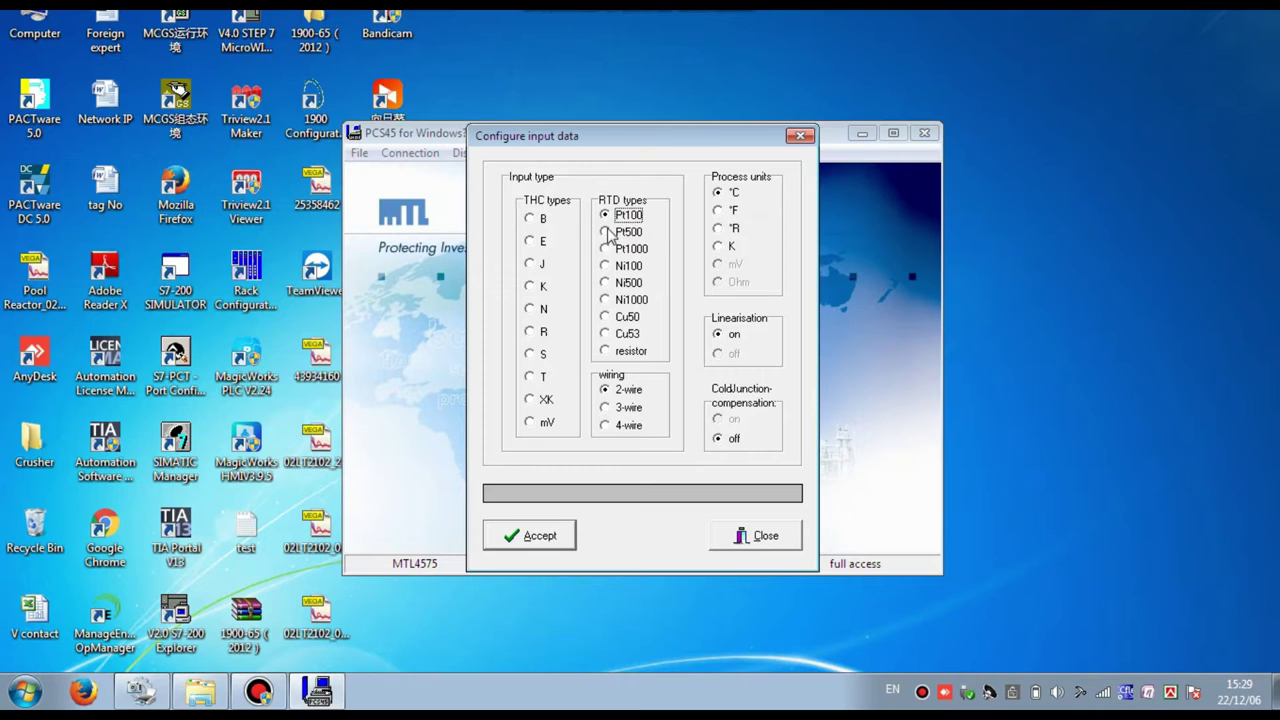
click(615, 410)
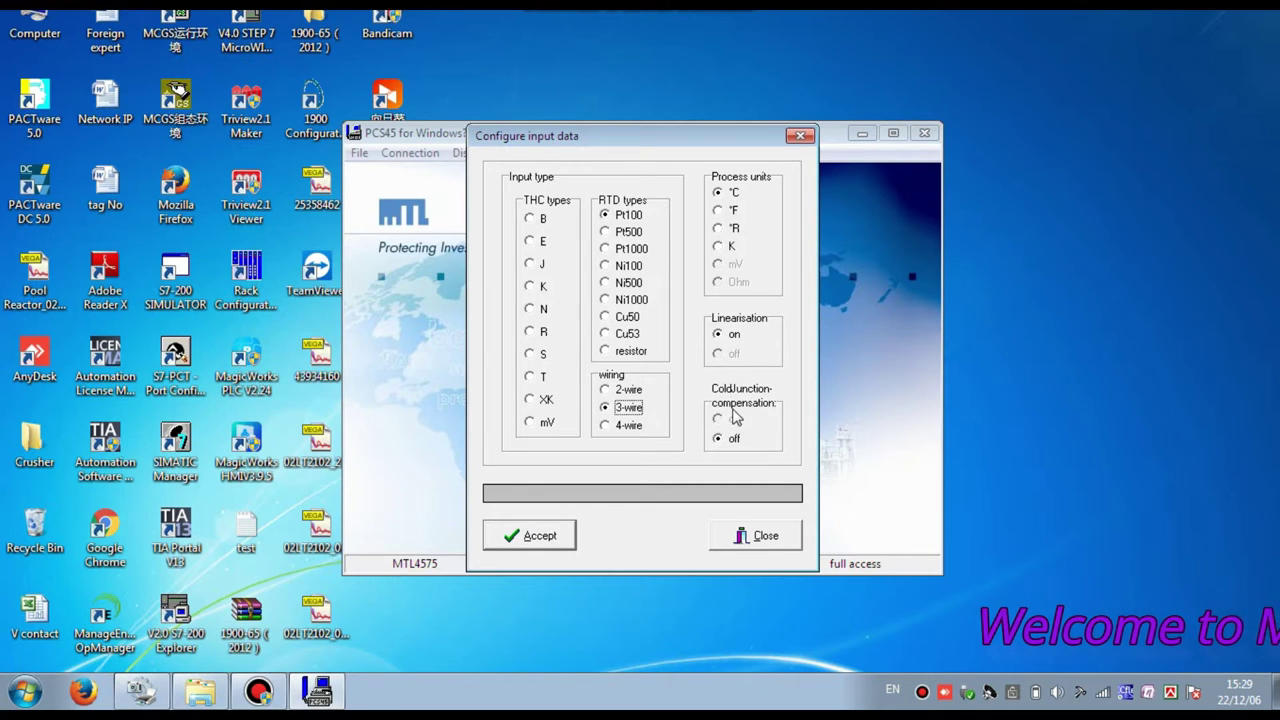
click(540, 538)
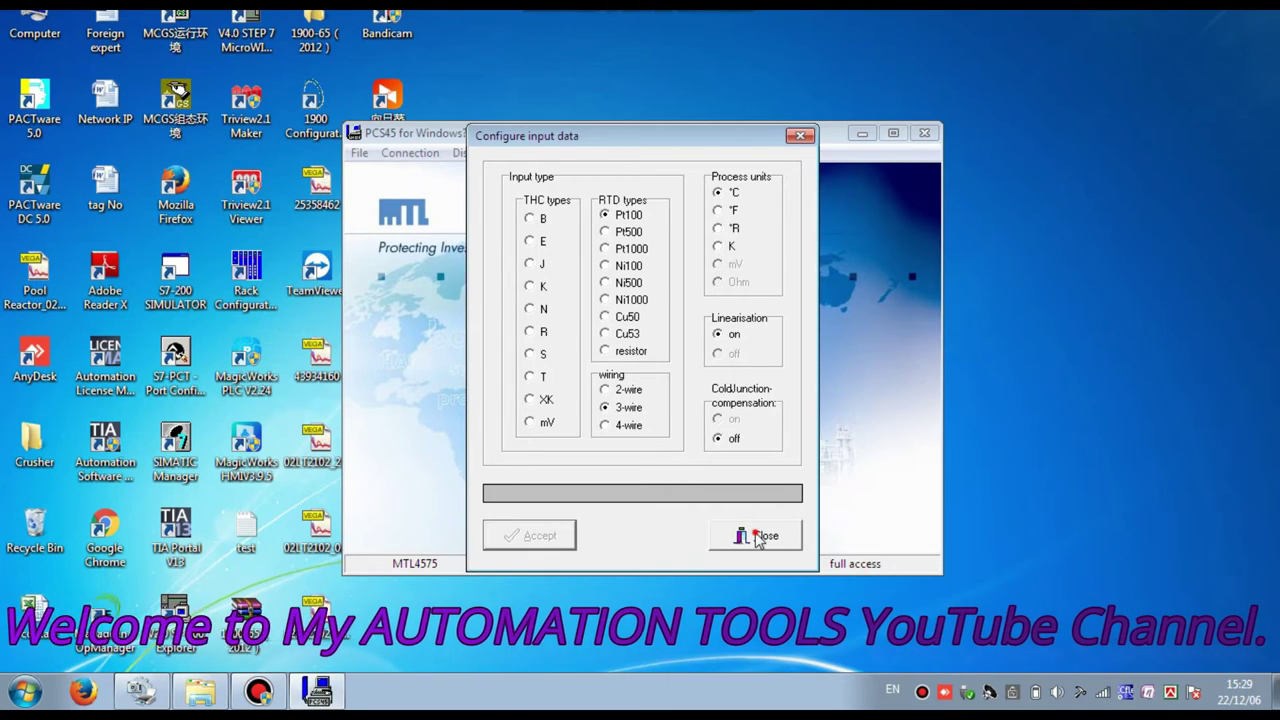
click(752, 533)
click(600, 153)
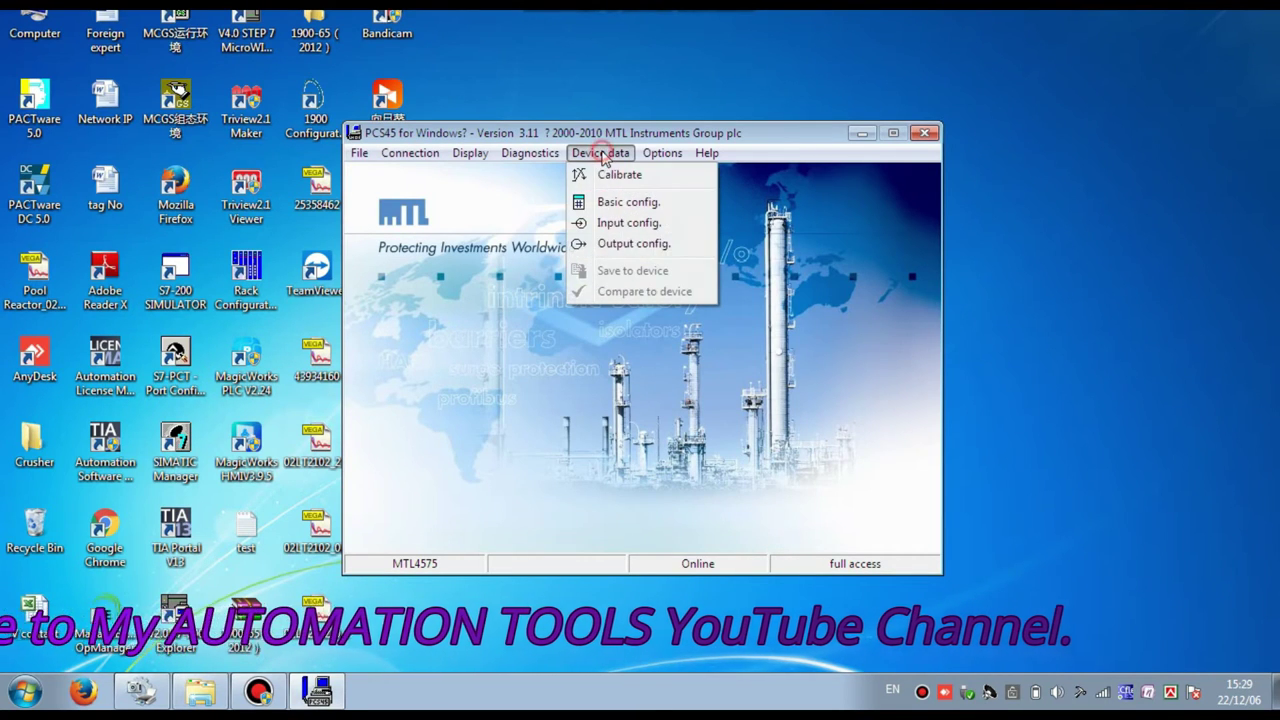
- Change the 20 mA point from 250 to 100.0 °C, keeping a 500 ms response time
click(610, 243)
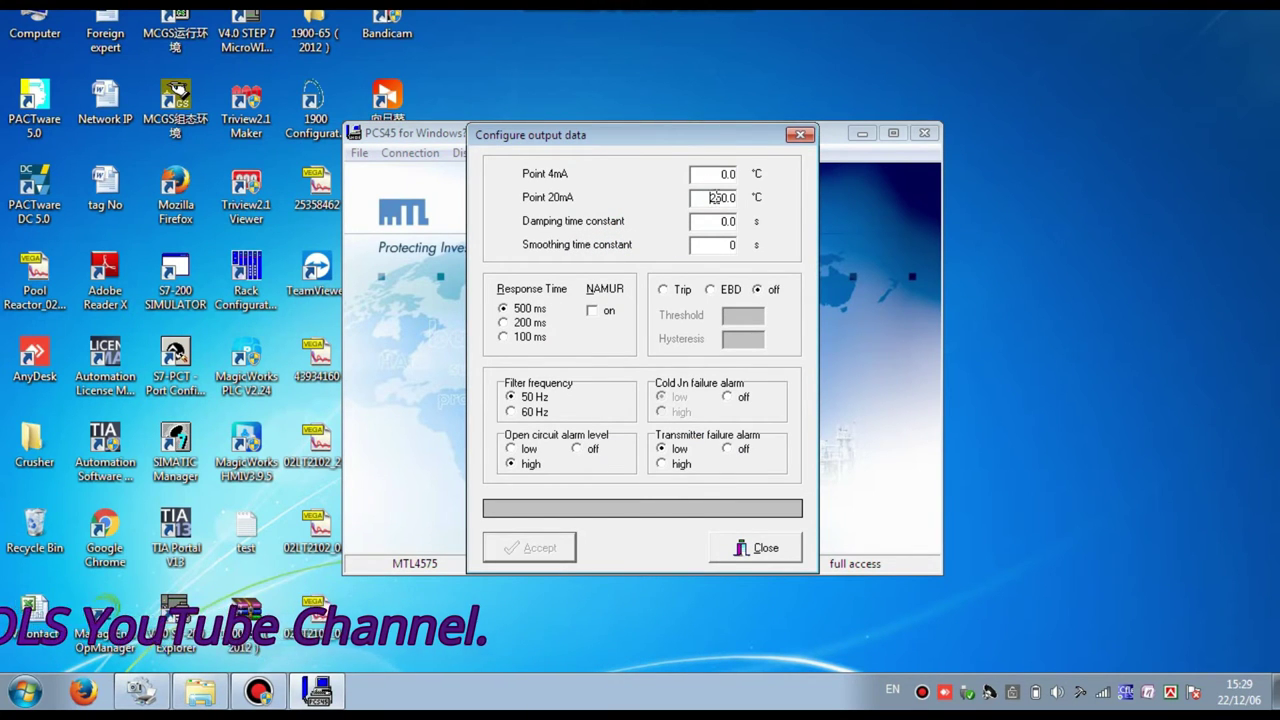
click(710, 172)
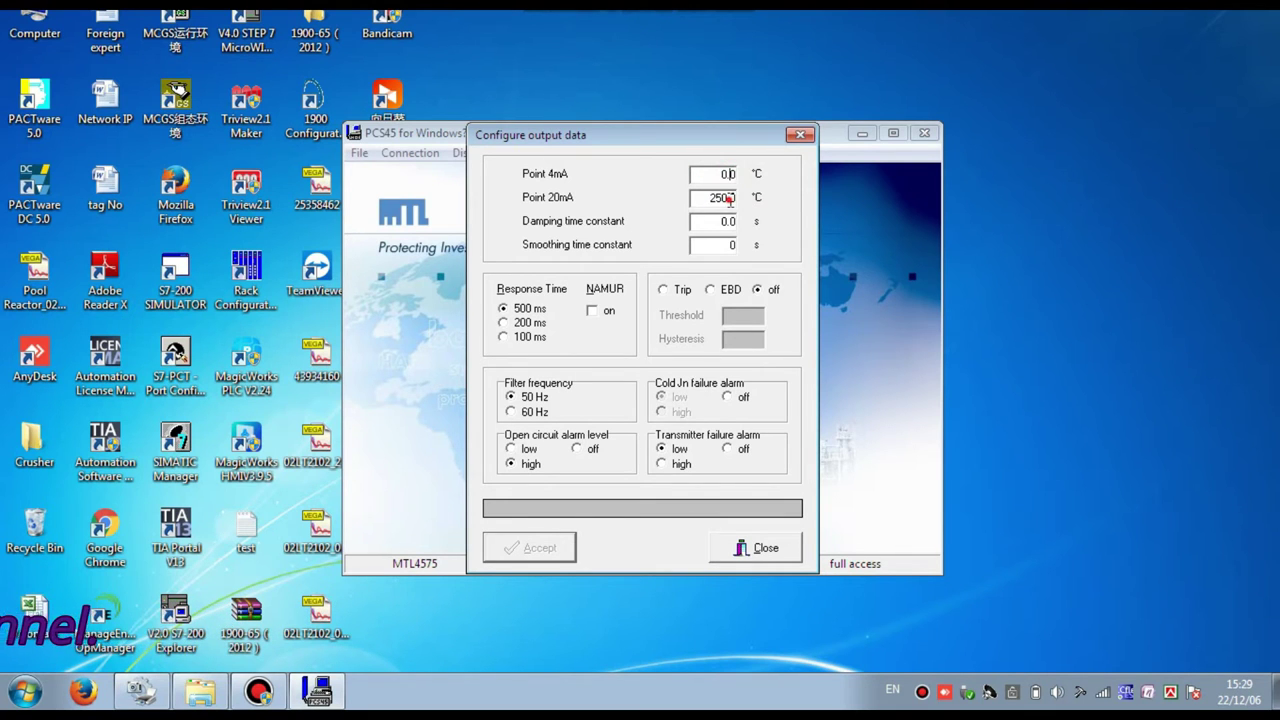
click(728, 197)
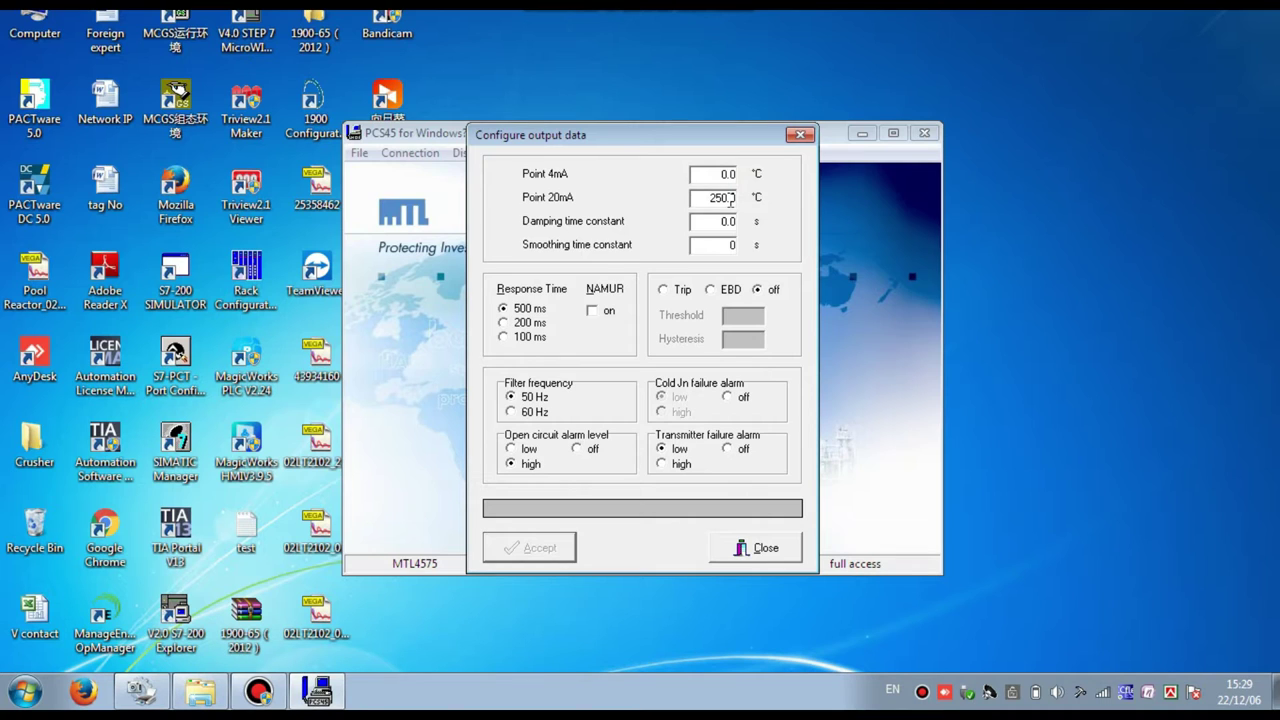
key(BackSpace)
key(BackSpace)
key(BackSpace)
key(BackSpace)
key(BackSpace)
click(504, 323)
click(504, 340)
click(504, 309)
- Set open-circuit and transmitter-failure alarms high, cold-junction alarm off, and write to the device
click(512, 449)
click(727, 398)
click(661, 464)
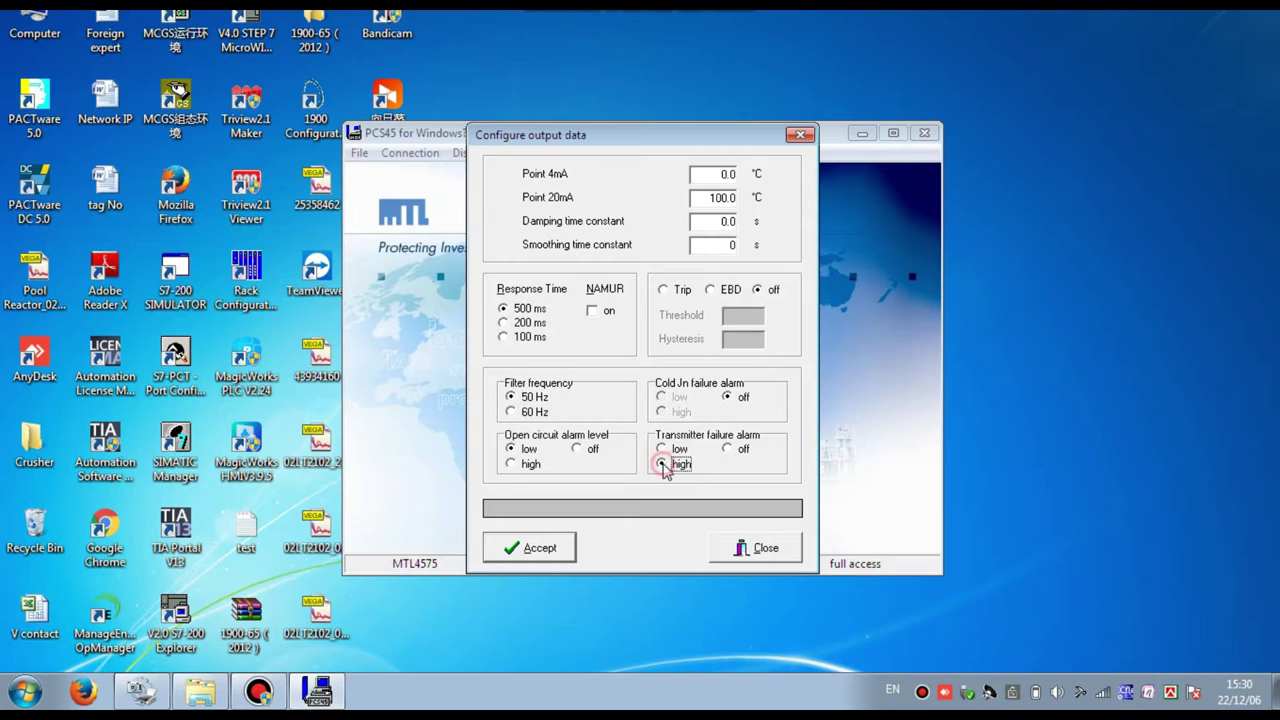
click(525, 464)
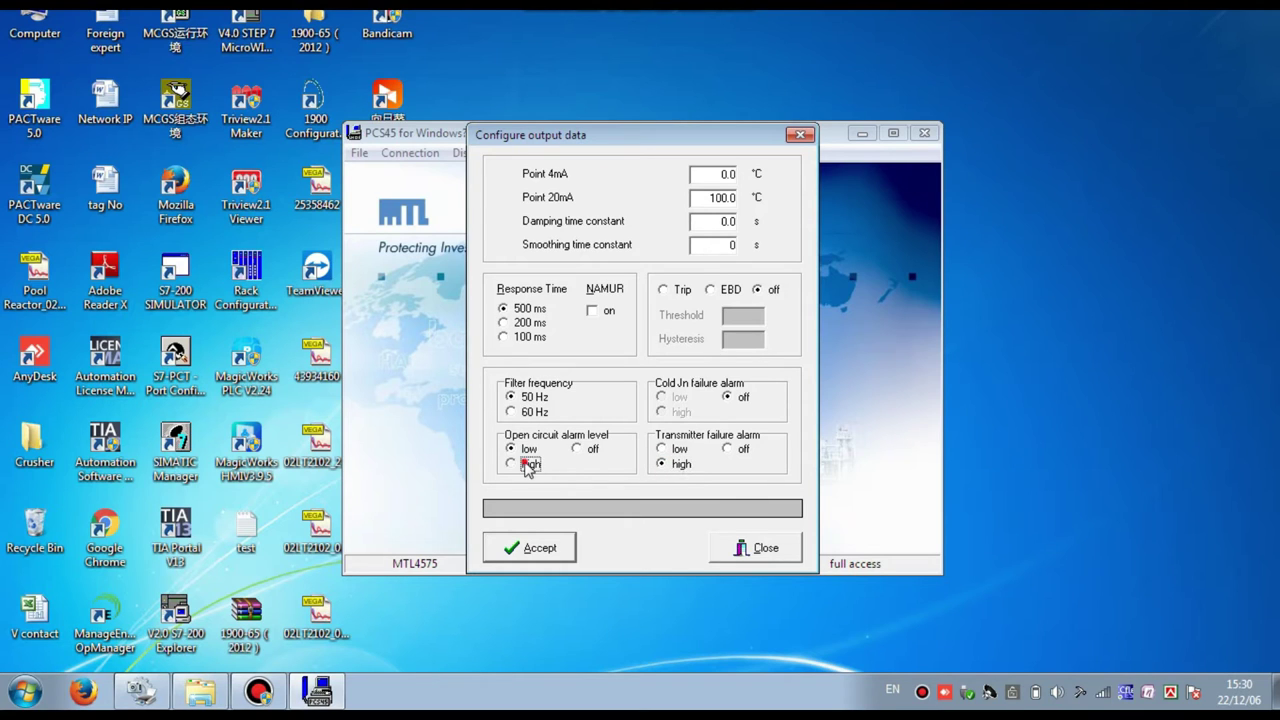
click(536, 546)
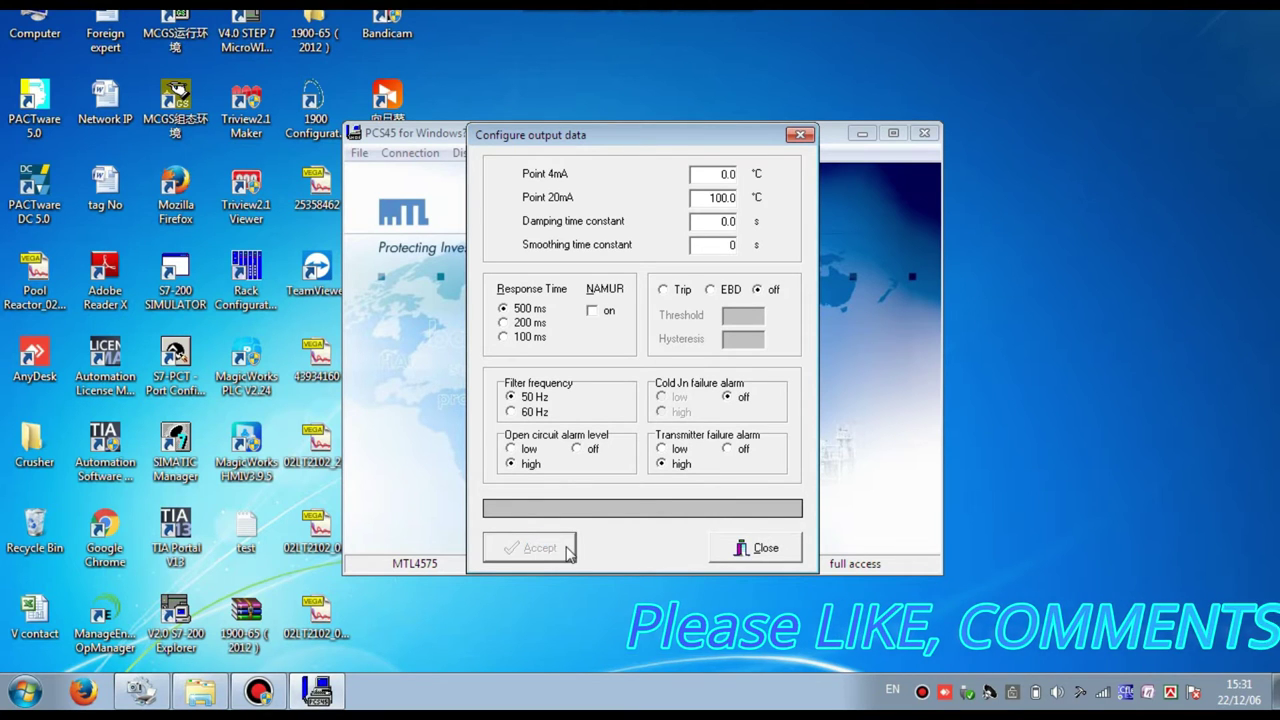
click(758, 549)
click(599, 152)
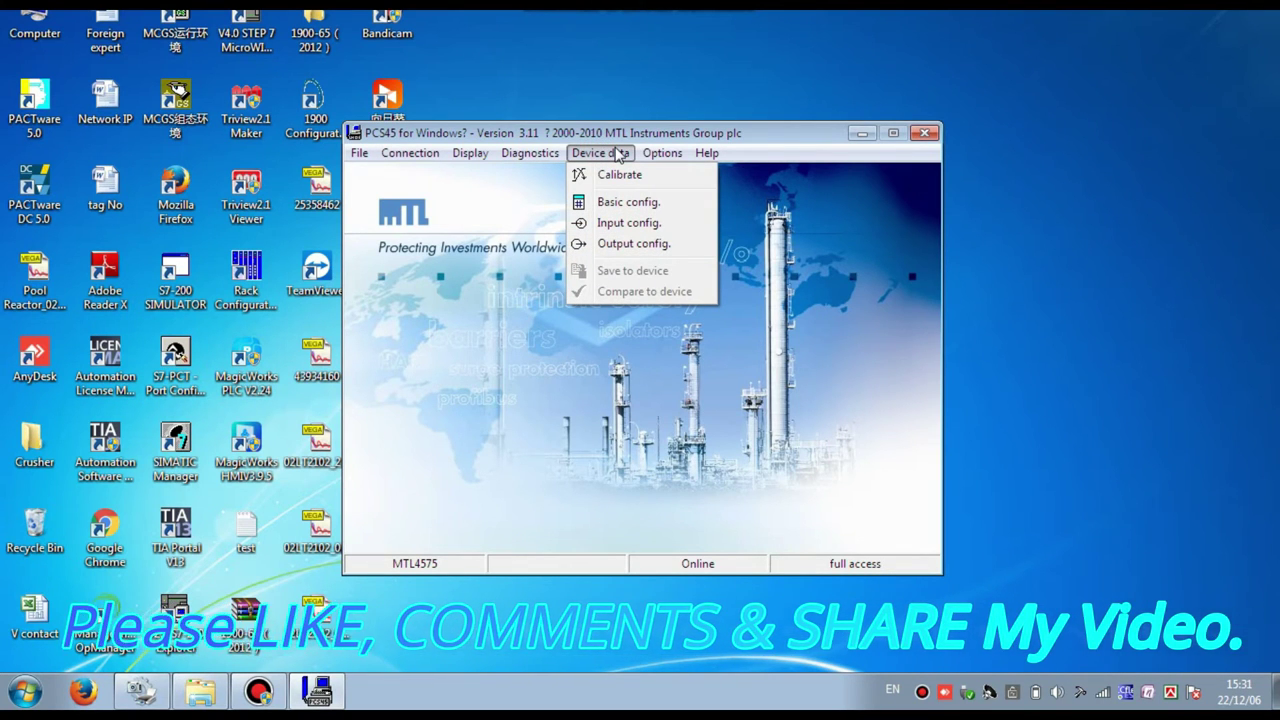
mouse_move(648, 156)
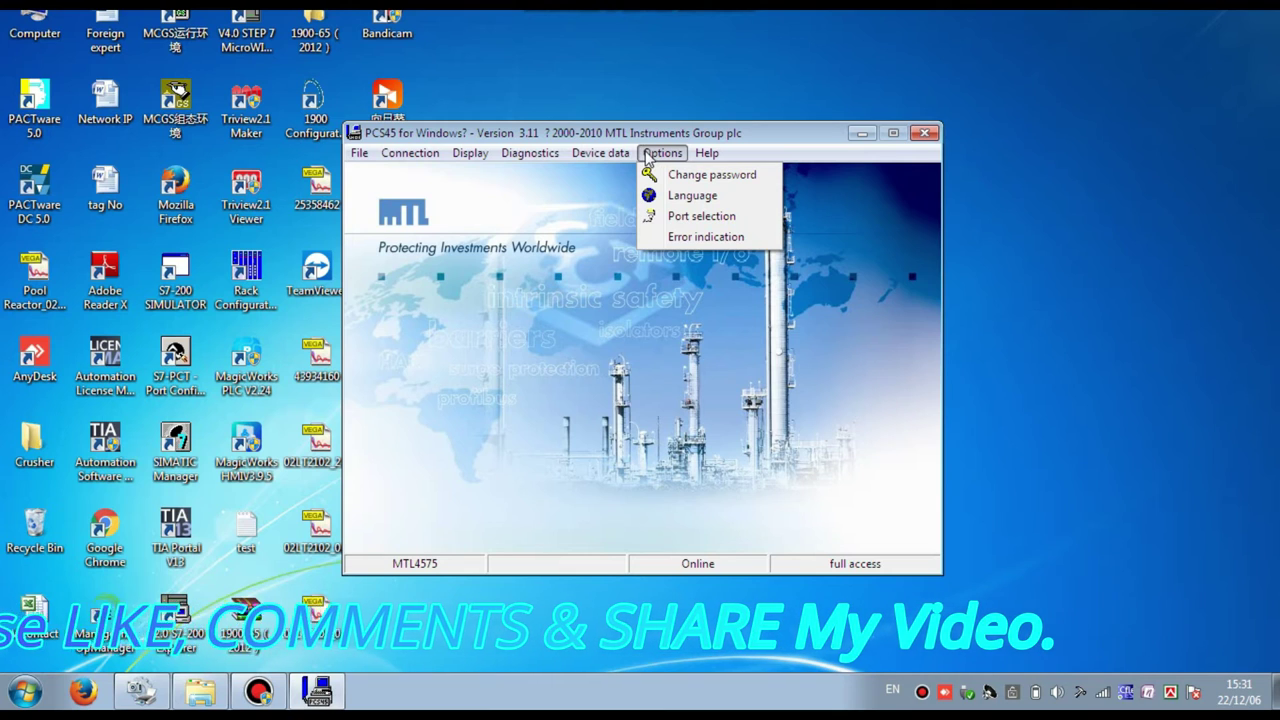
mouse_move(530, 153)
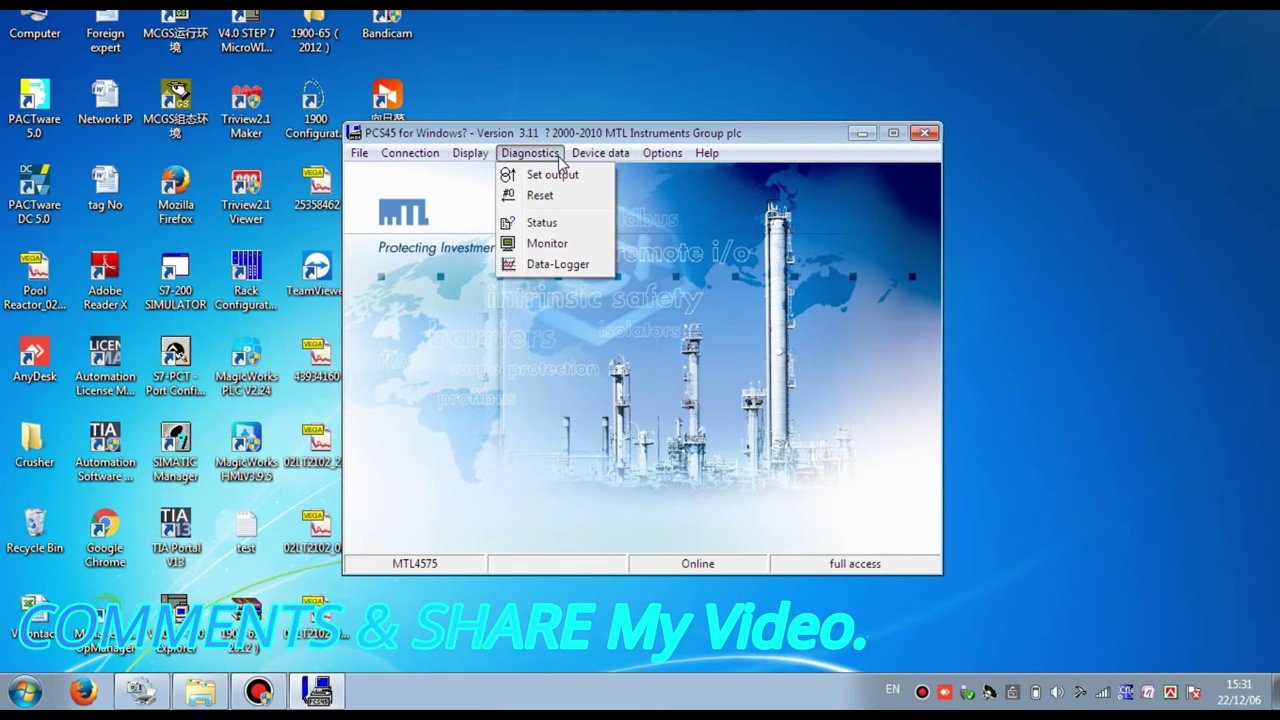
click(545, 244)
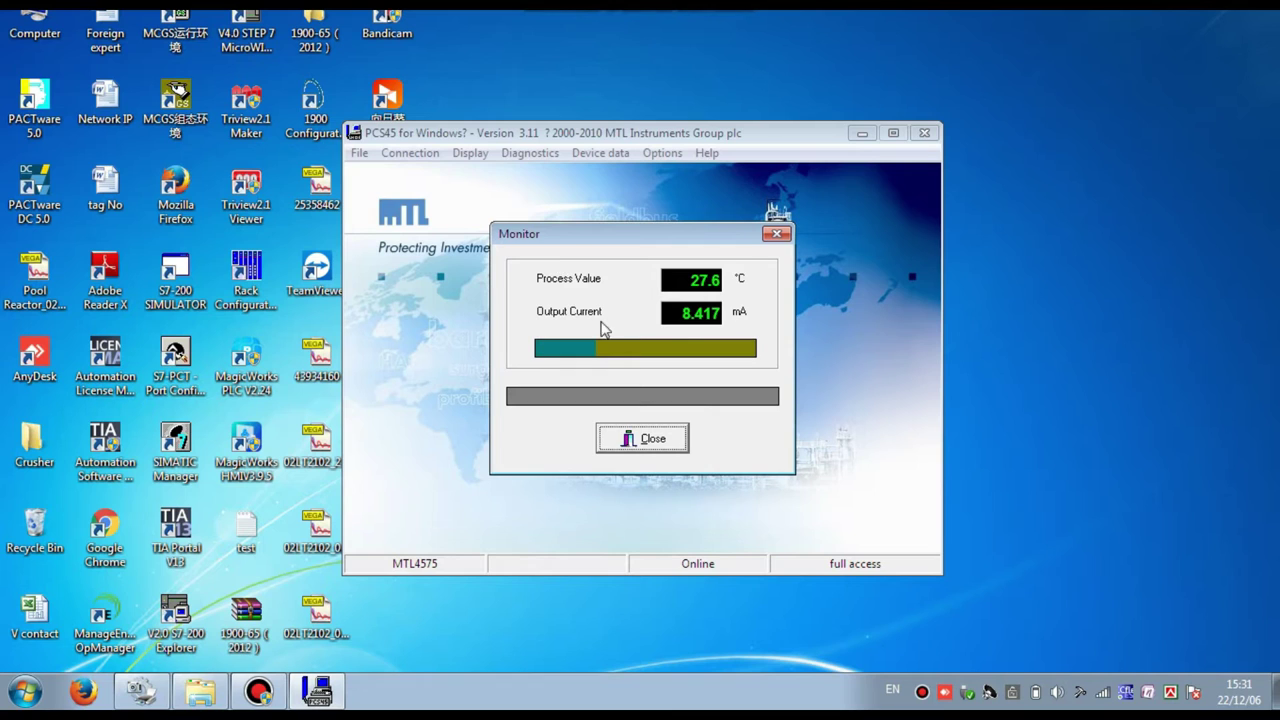
click(640, 440)
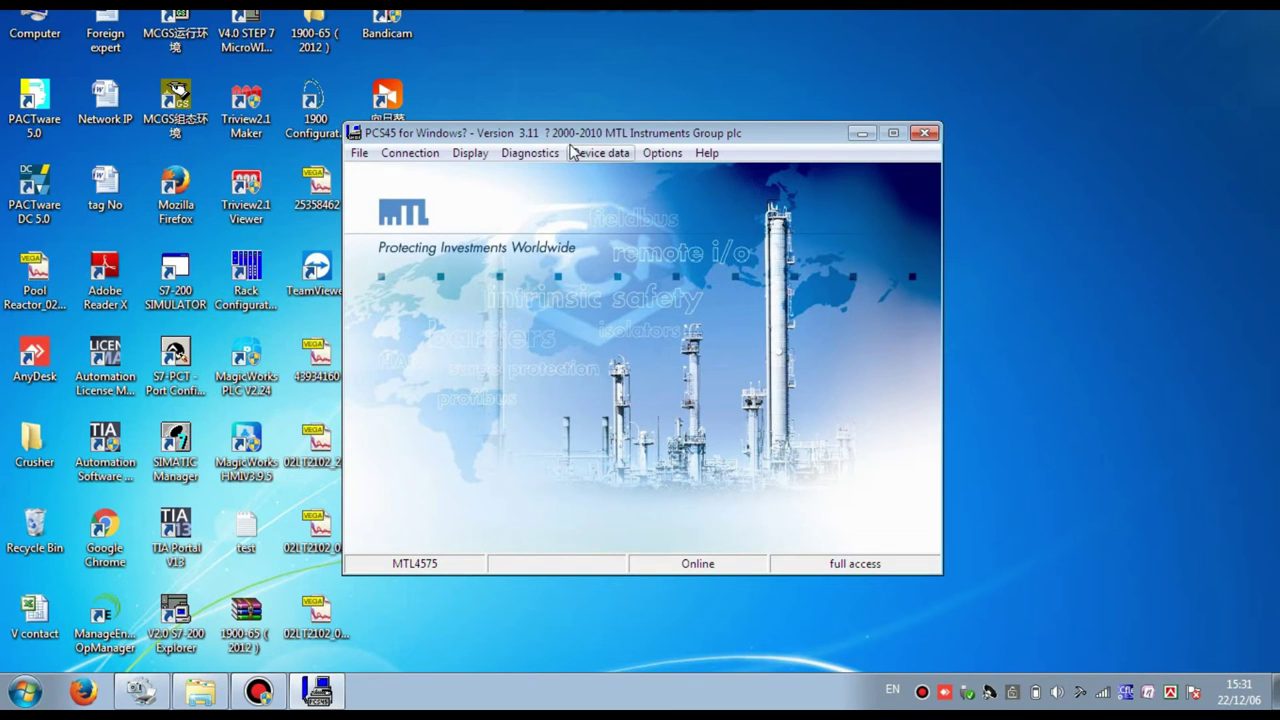
click(515, 153)
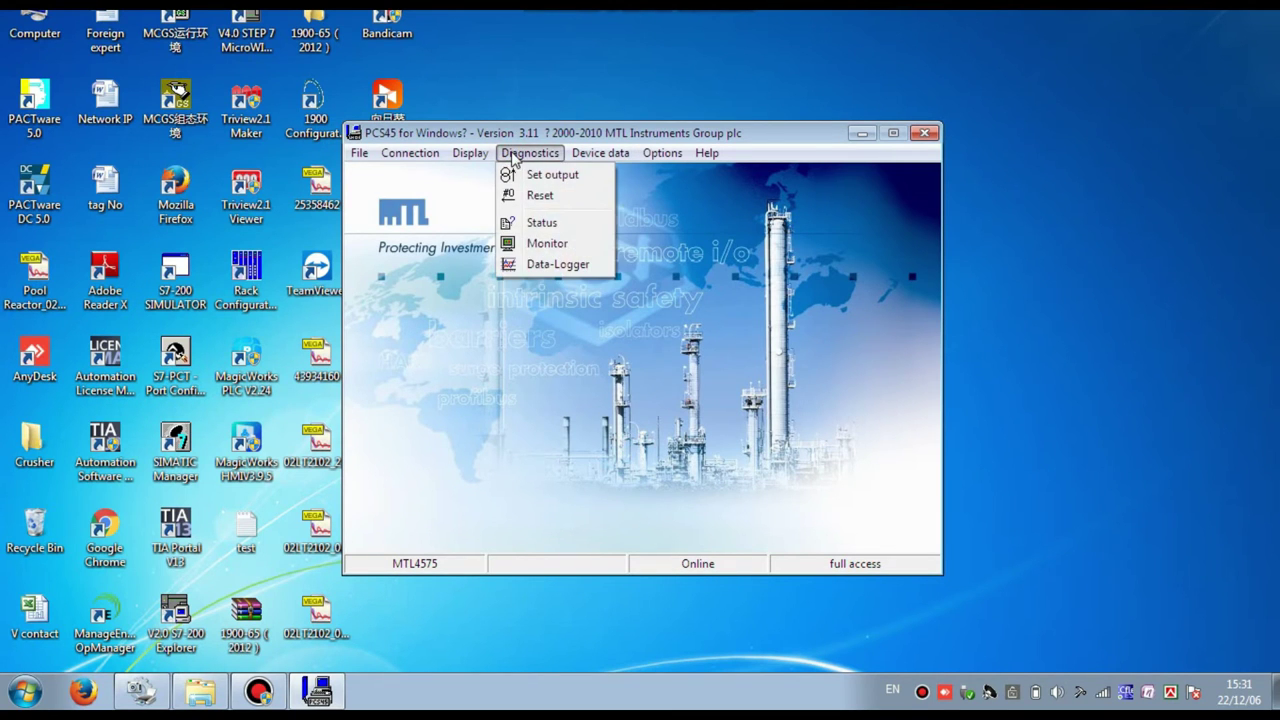
click(540, 223)
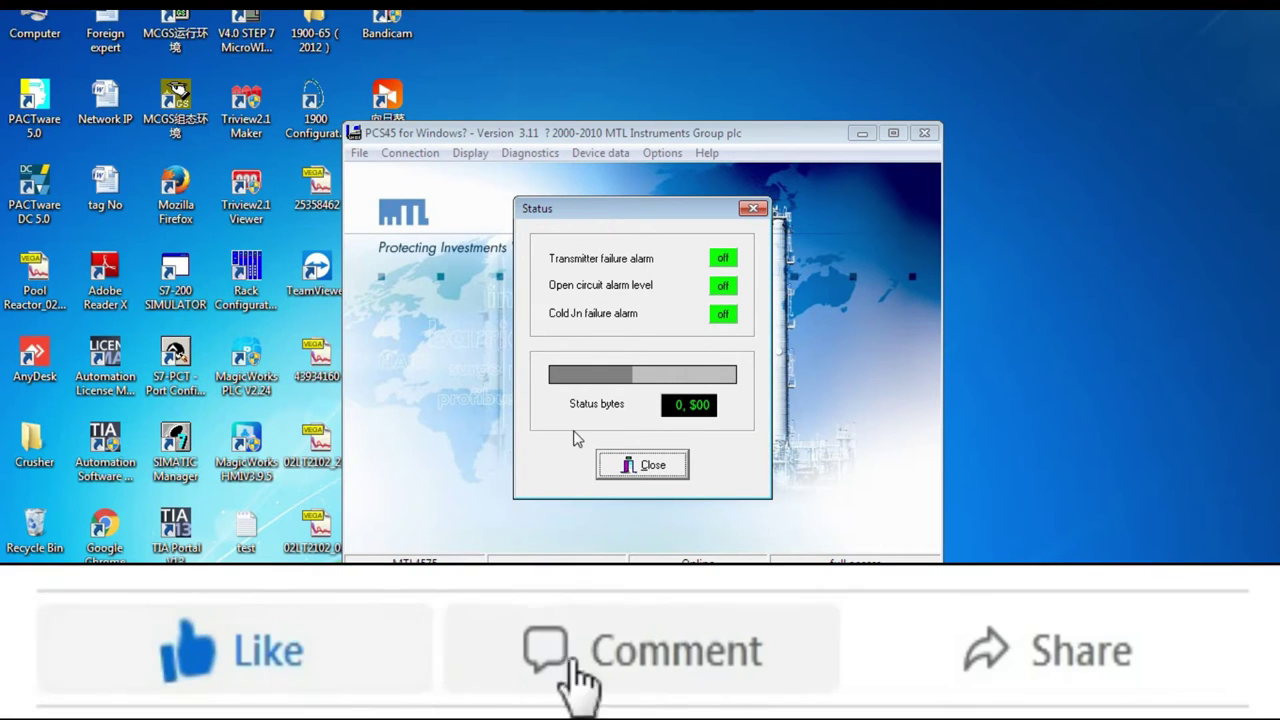
click(752, 210)
click(470, 153)
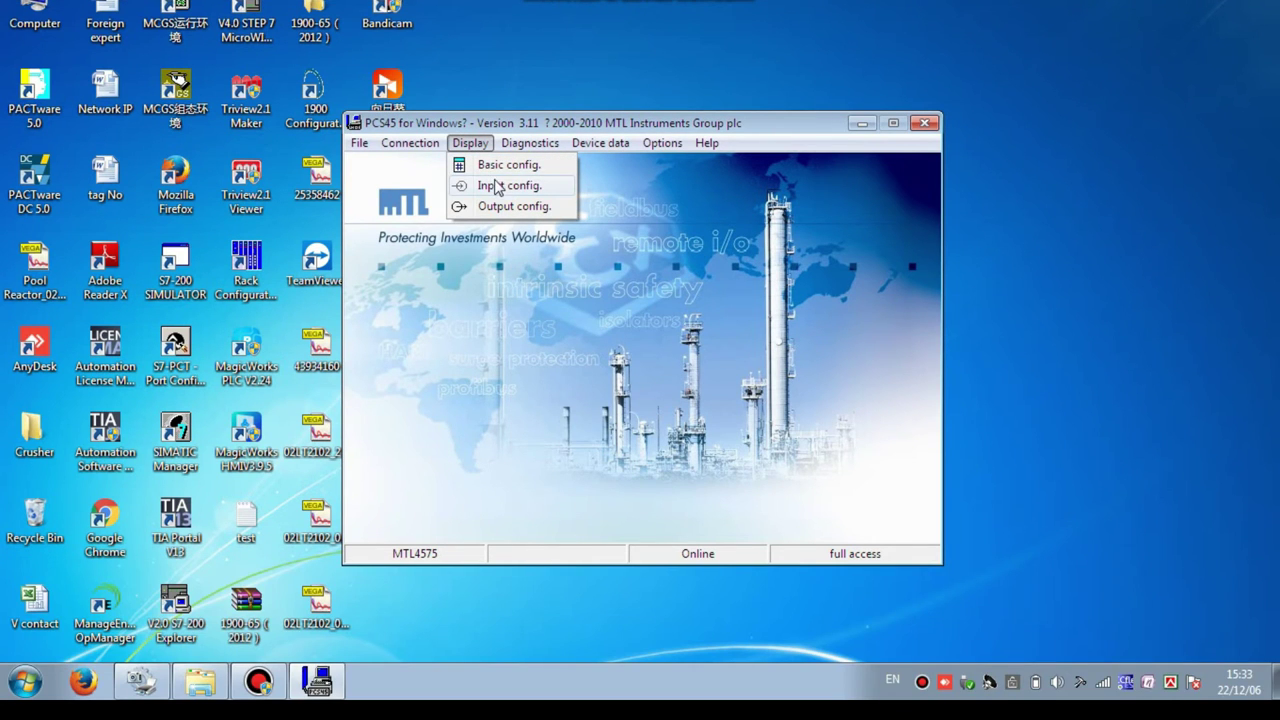
- Review the stored basic, input and output configuration in the Display views
click(502, 165)
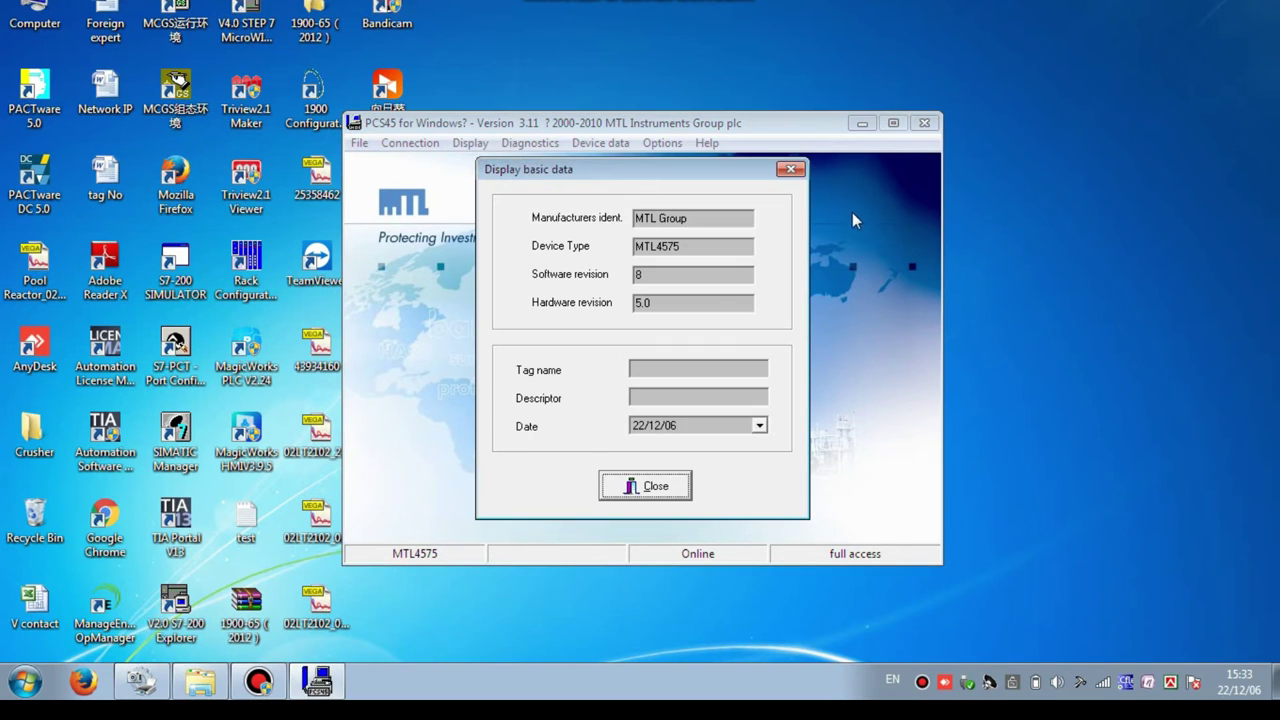
click(790, 169)
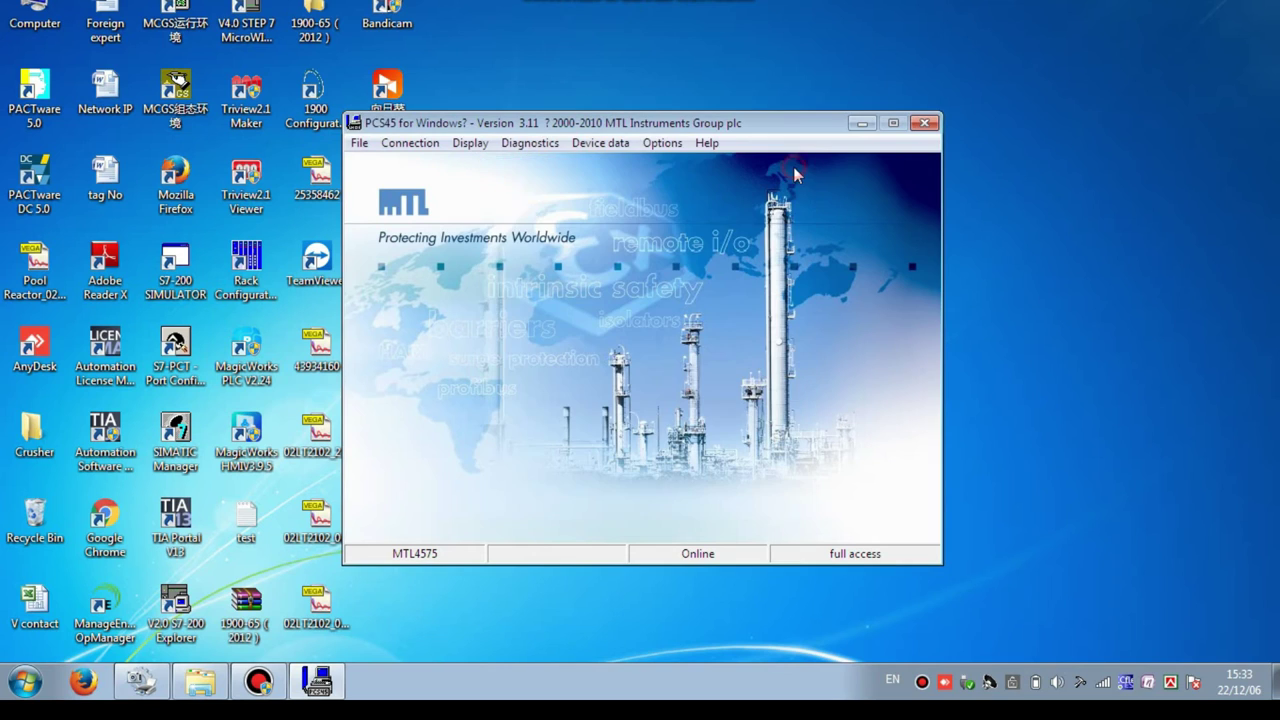
click(484, 150)
click(510, 188)
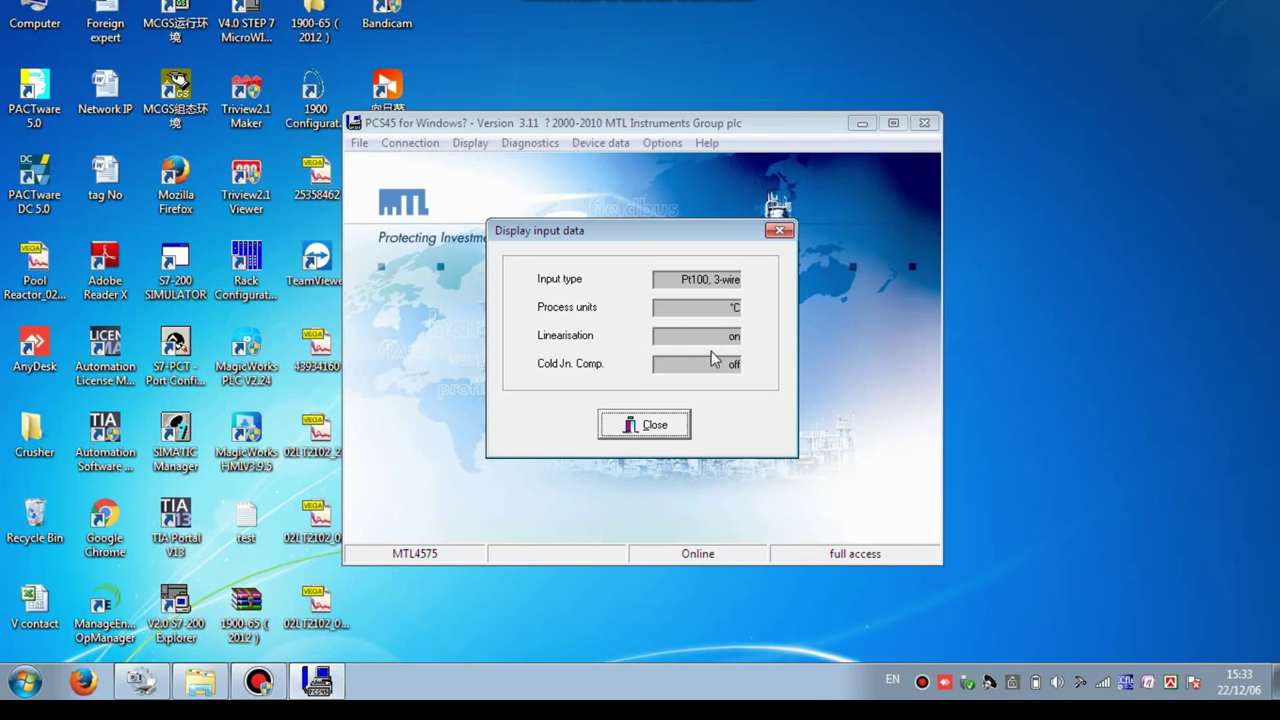
click(780, 231)
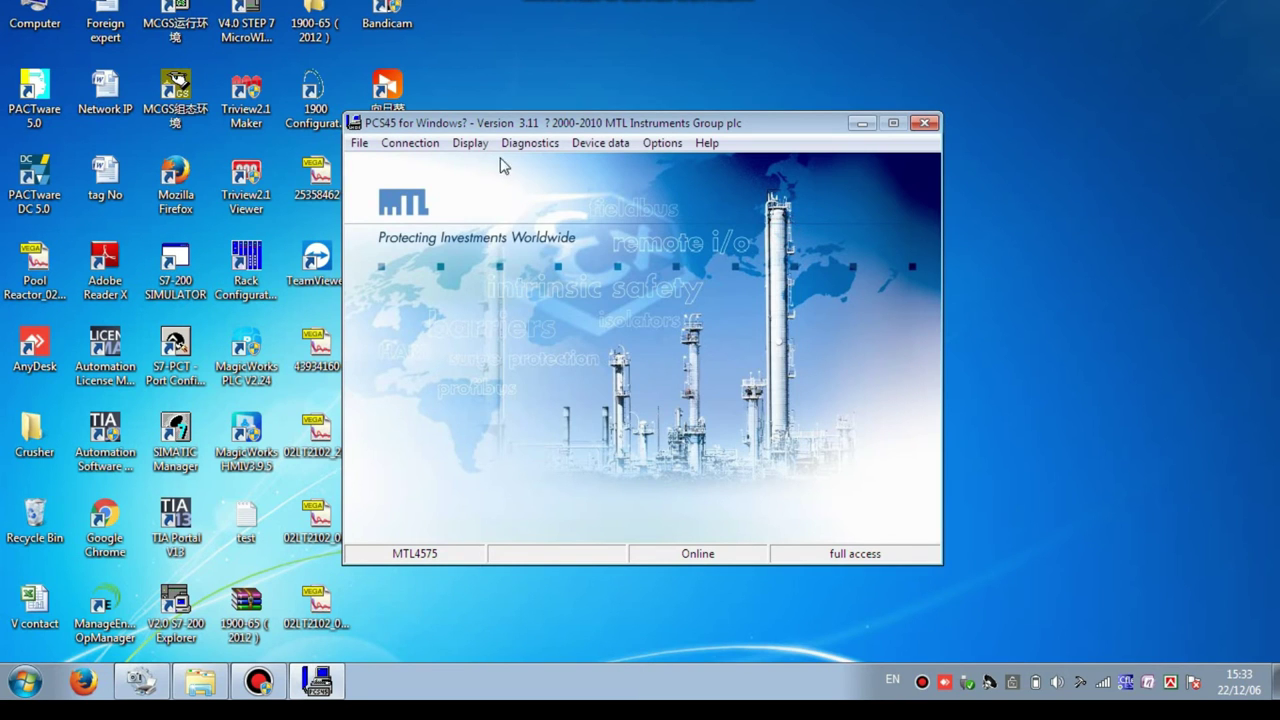
click(470, 143)
click(512, 208)
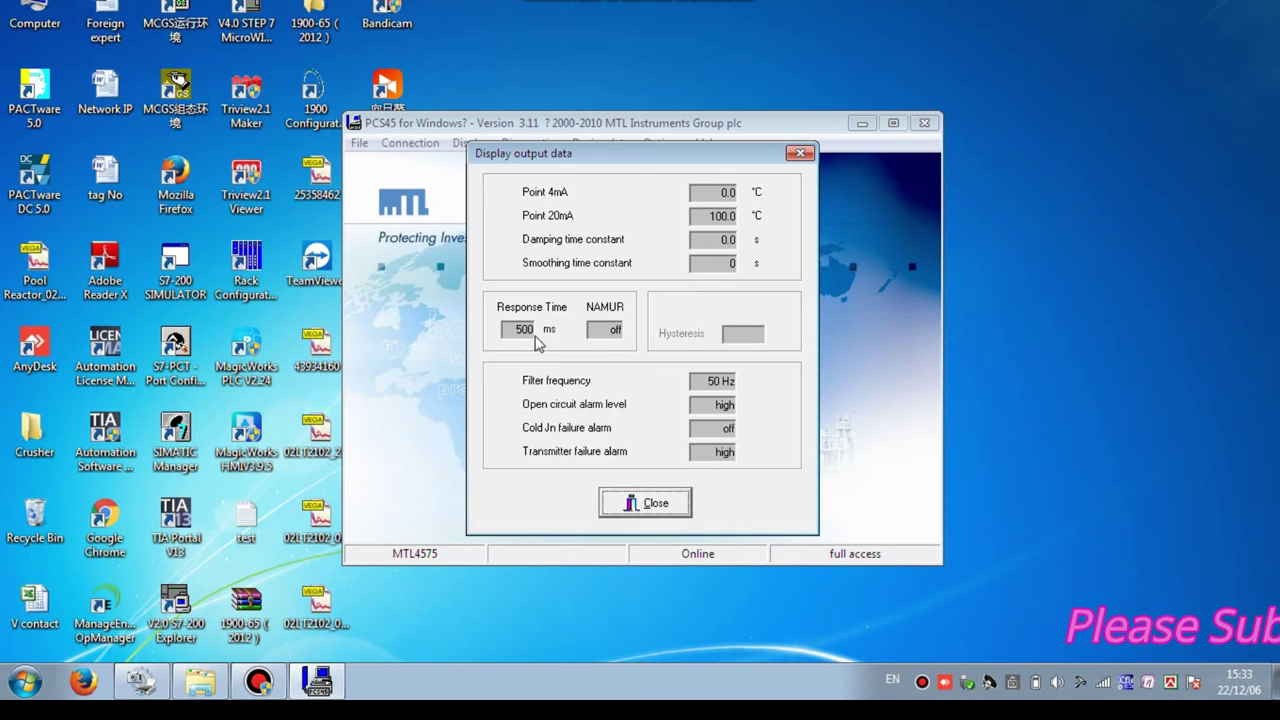
click(650, 500)
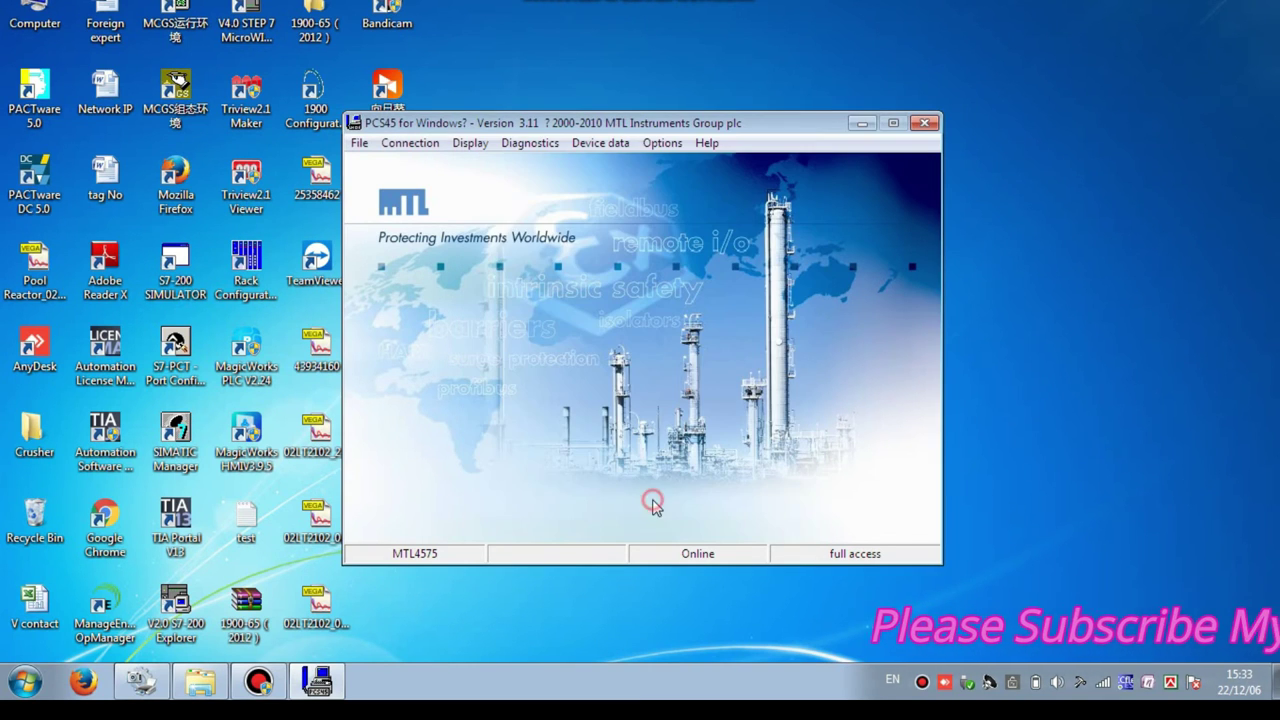
- Check the output settings once more, then relaunch PCS45 from the desktop icon
click(528, 143)
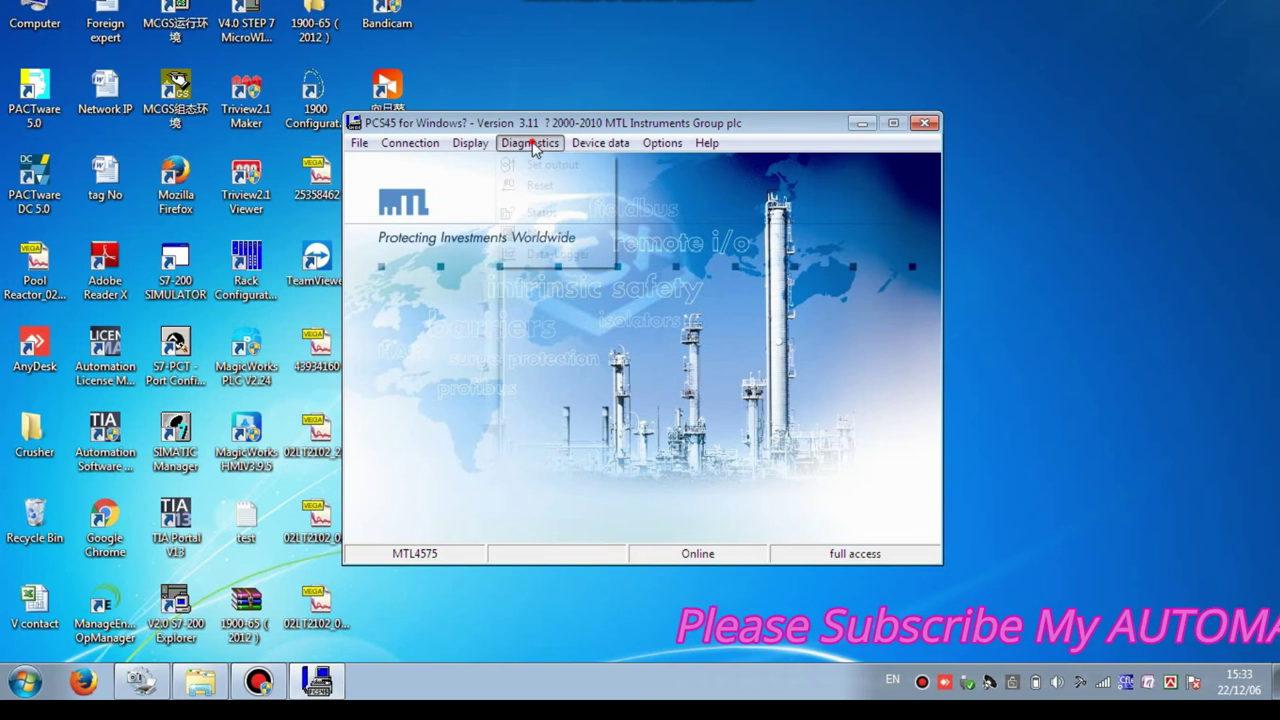
click(545, 165)
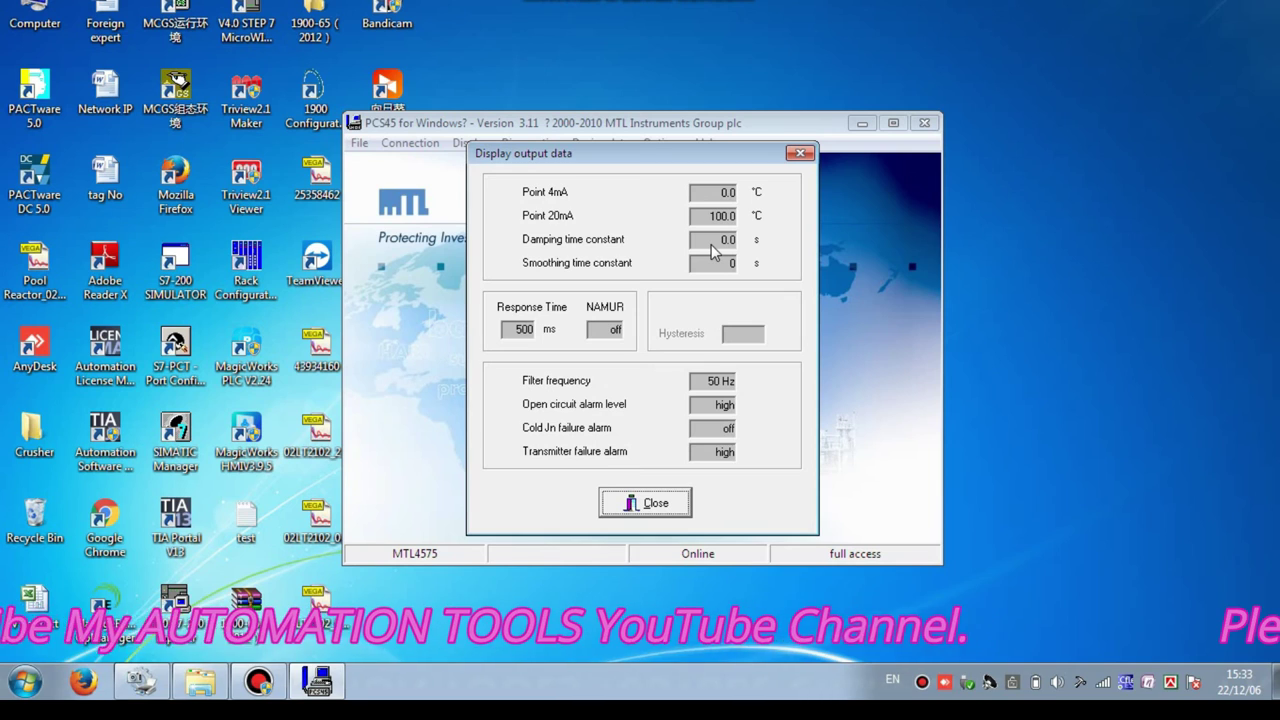
double_click(387, 200)
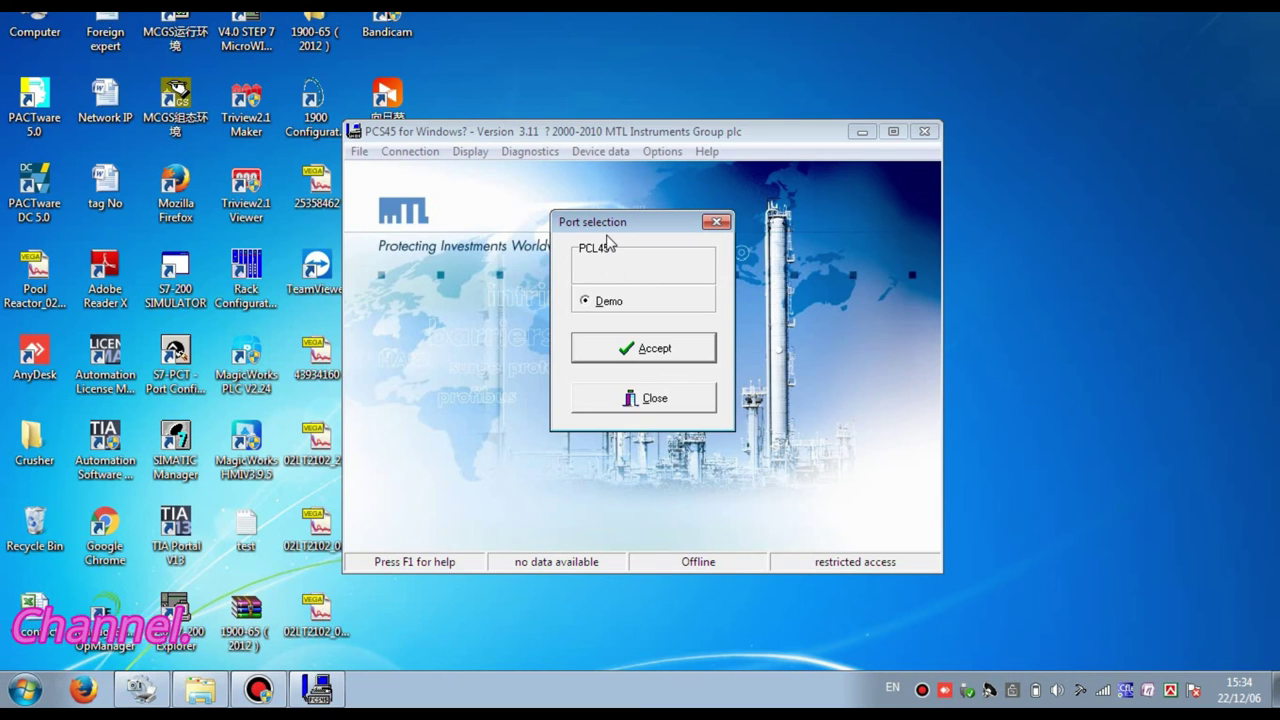
- Accept the PCL45USB port and enter the password to enable all functions
click(607, 250)
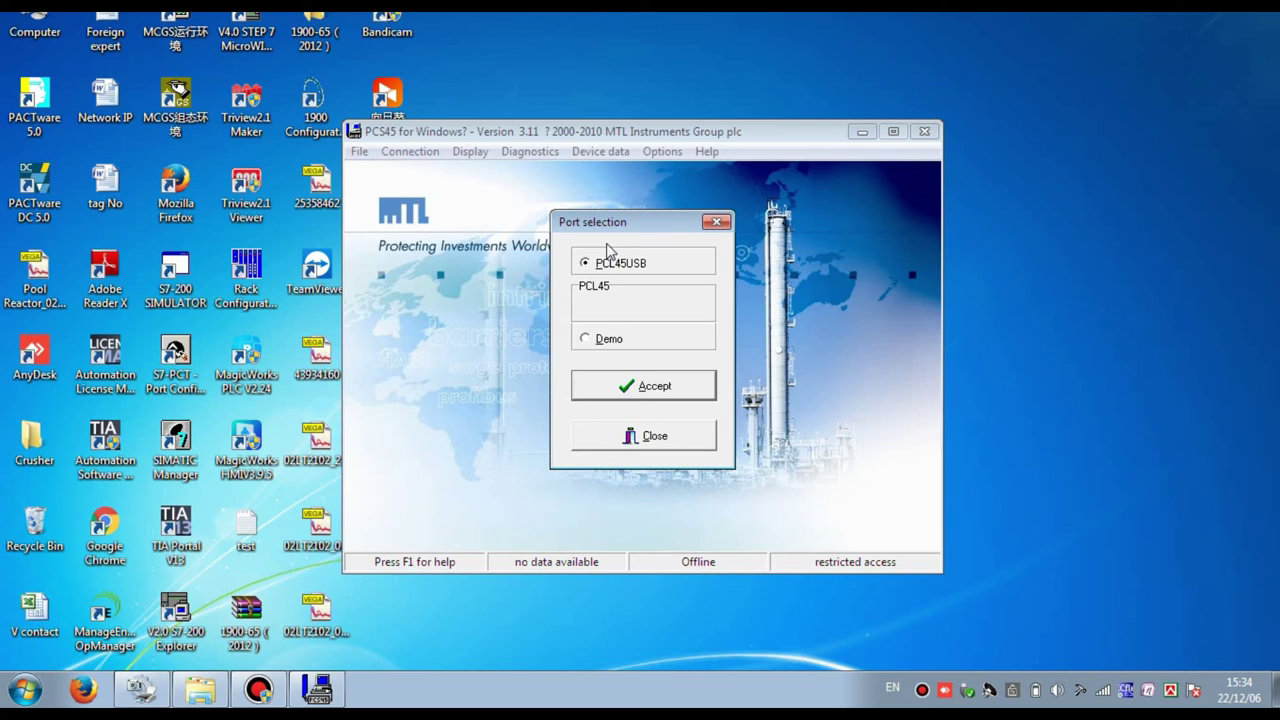
click(662, 392)
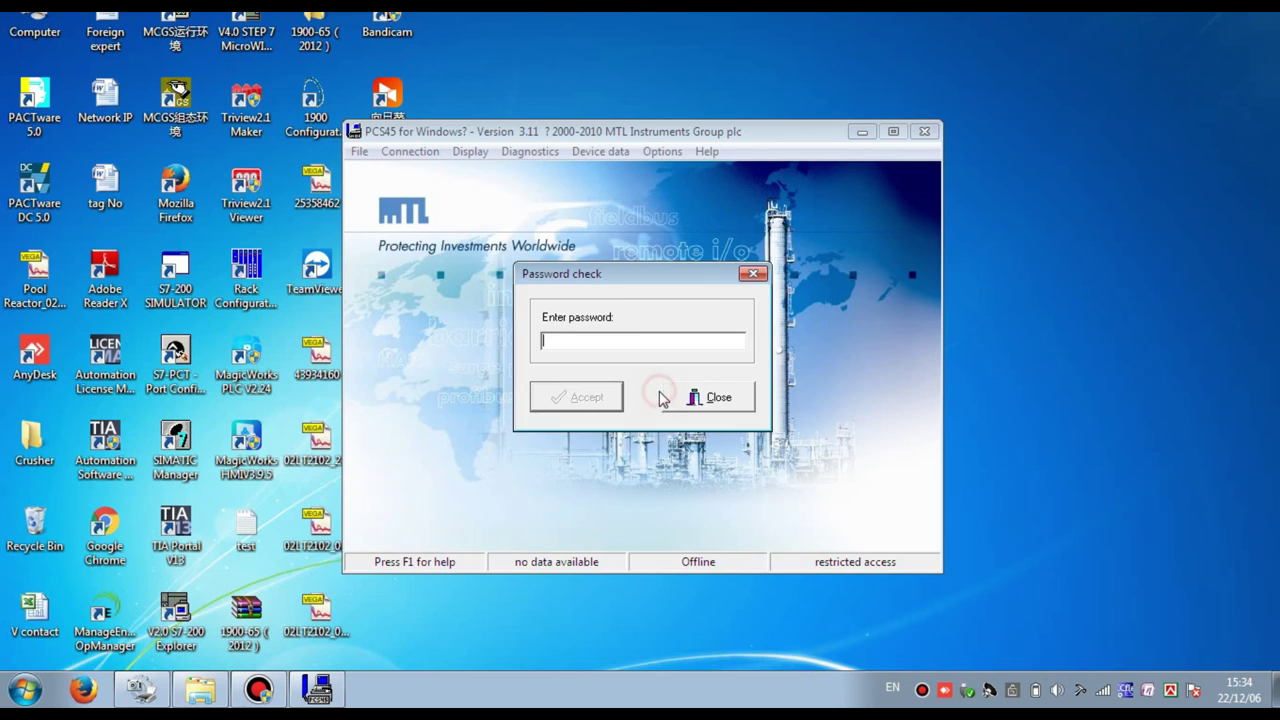
text(**)
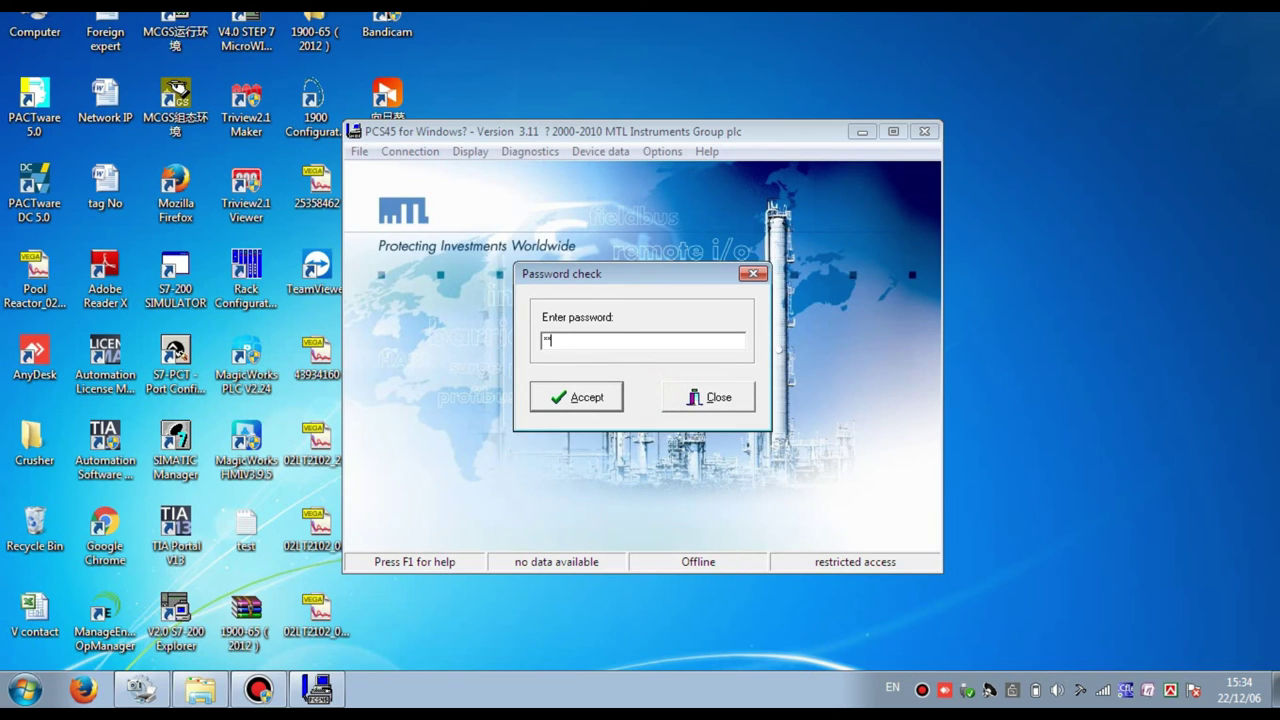
click(596, 401)
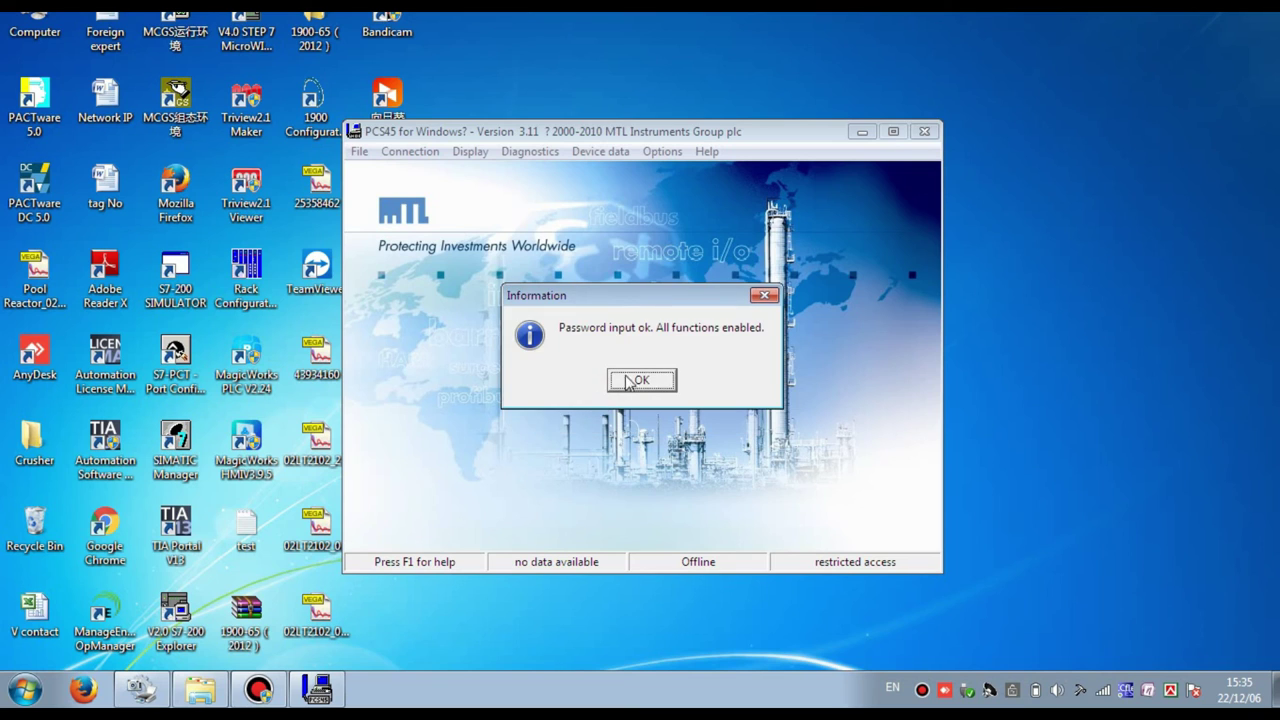
click(630, 380)
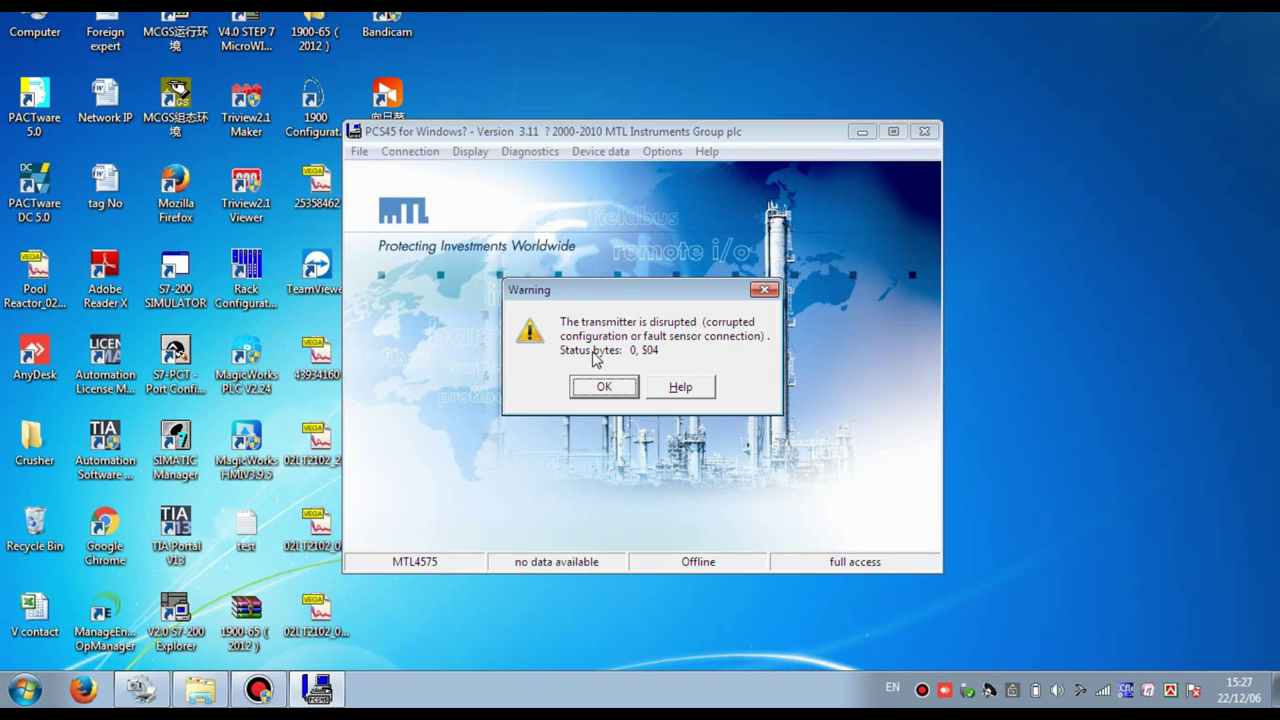
- Acknowledge the transmitter-disrupted warning showing status bytes 0, $04
click(604, 387)
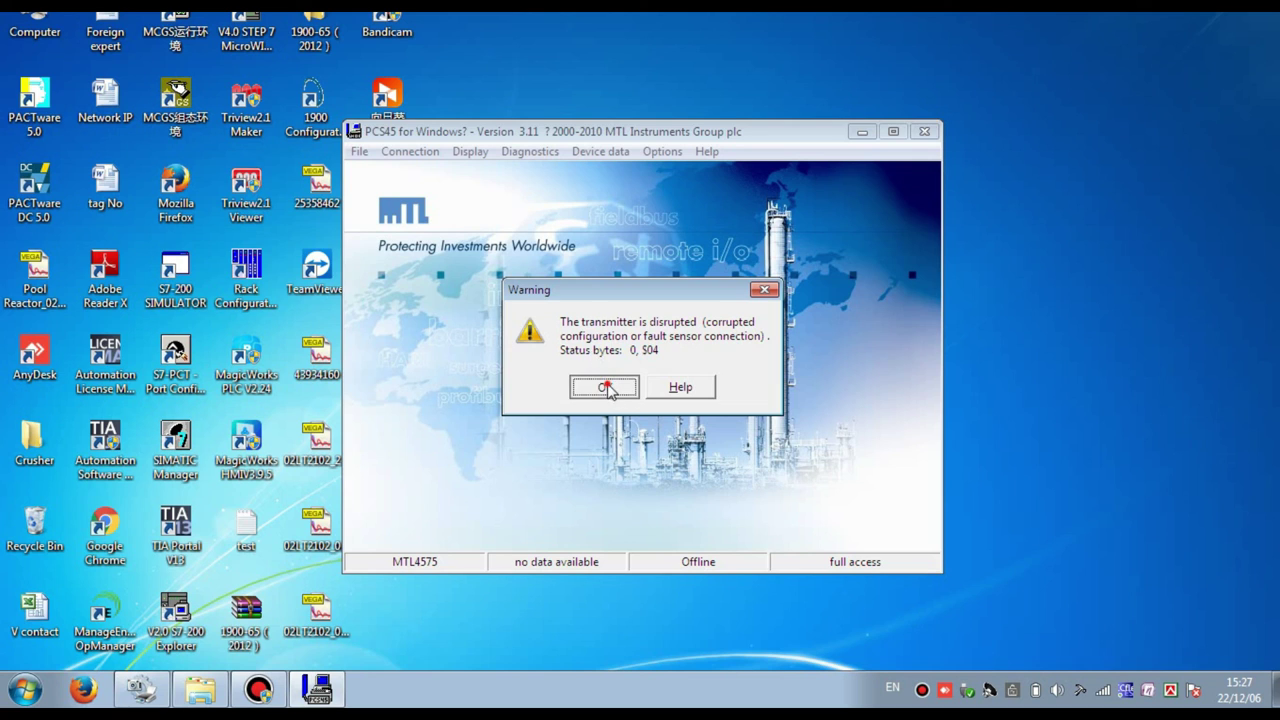